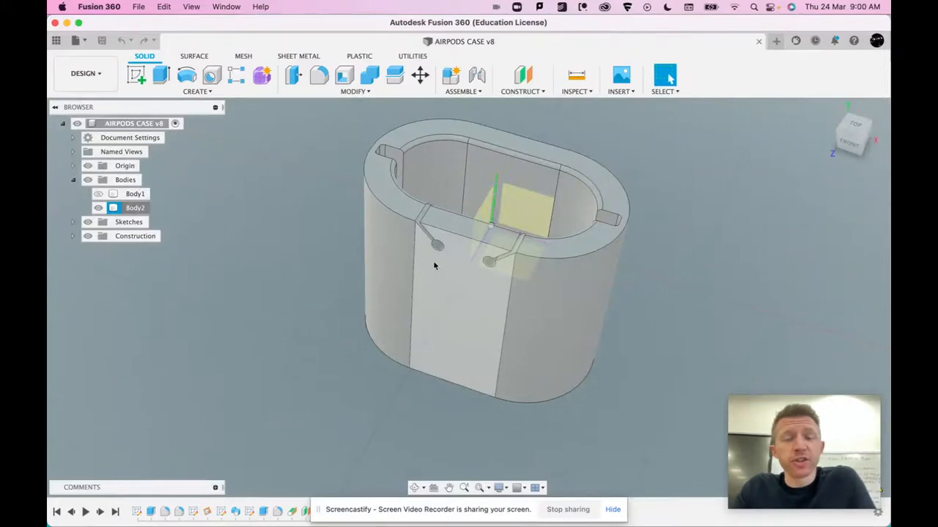
Step: Start saving Body2 as a mesh, keeping the STL (Binary) format and millimetre units
middle_click_drag(435, 264, 330, 234, "shift")
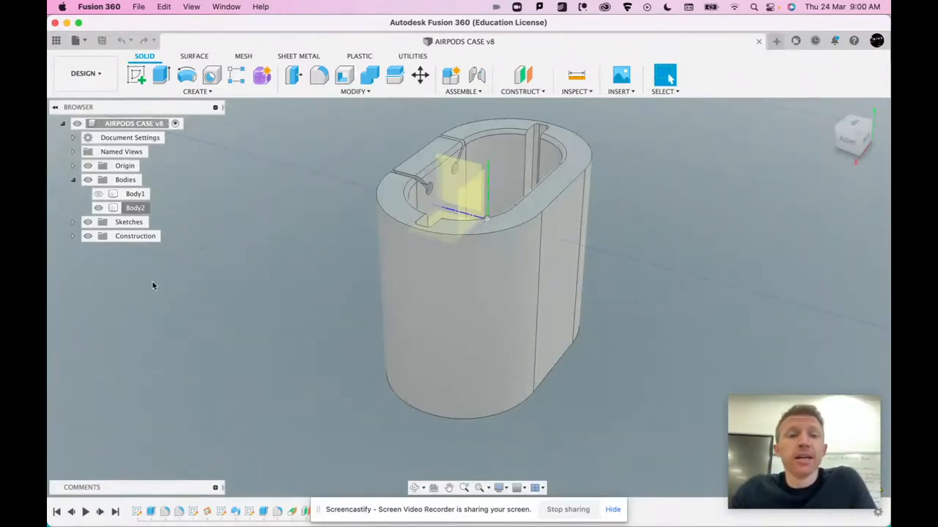
left_click(127, 209)
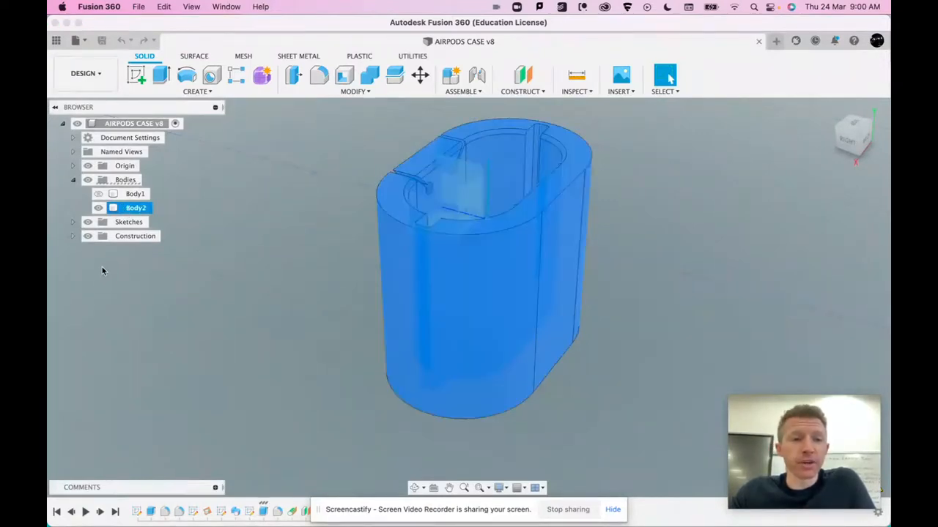
right_click(134, 210)
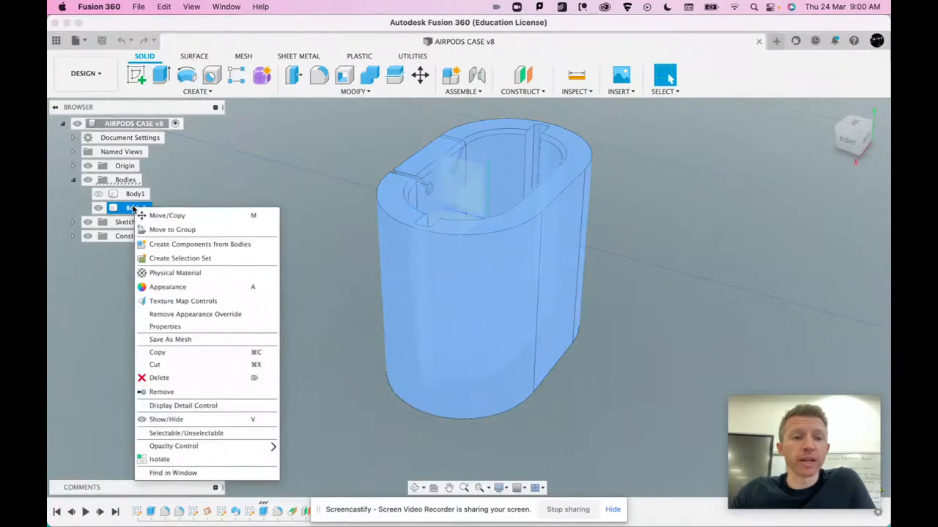
left_click(175, 340)
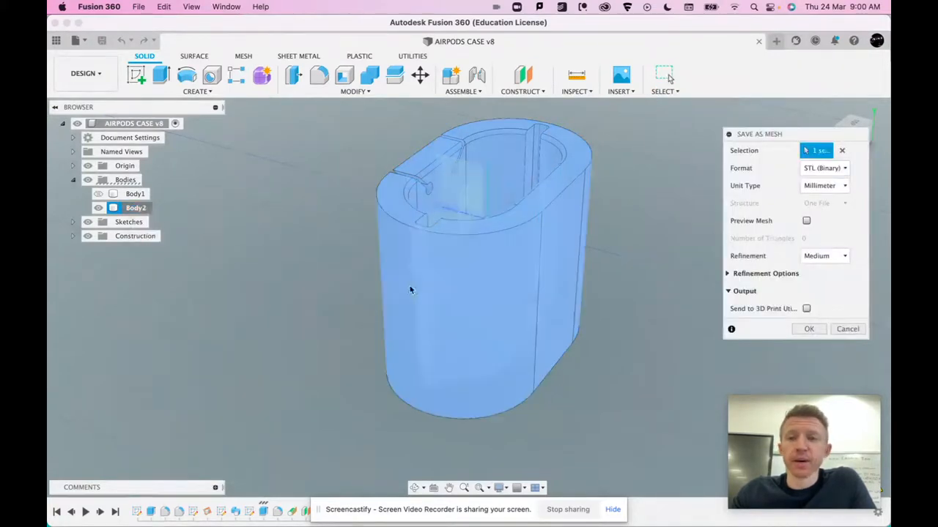
left_click(828, 169)
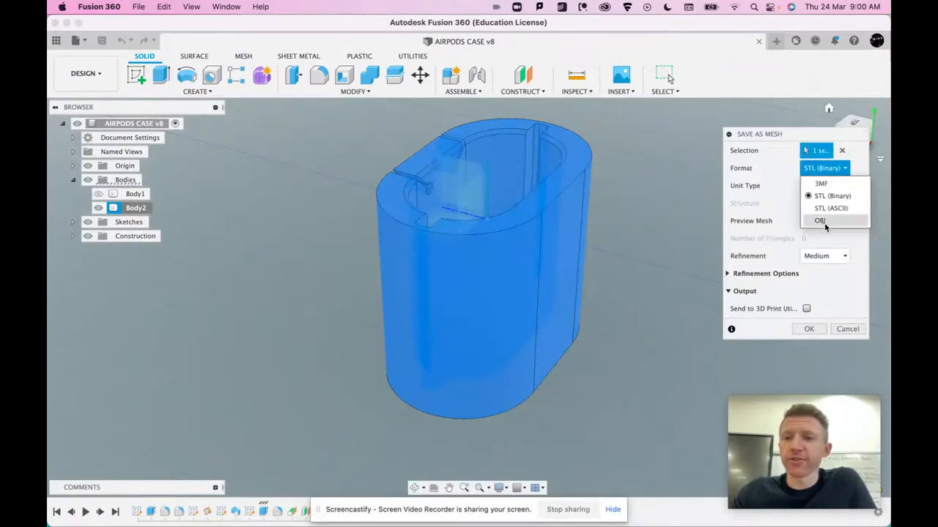
left_click(768, 170)
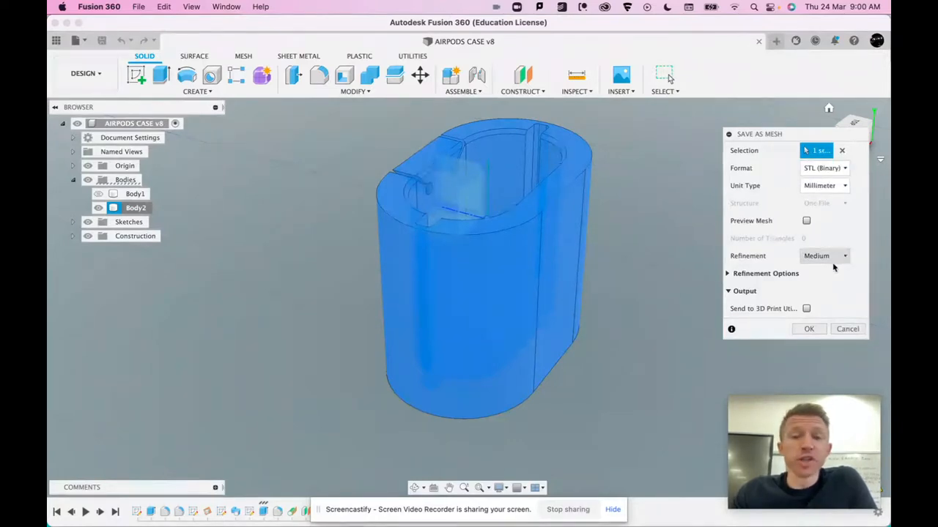
Step: Preview the mesh triangles briefly, turn the preview off, and save the STL as Body2 in the Downloads folder
left_click(806, 221)
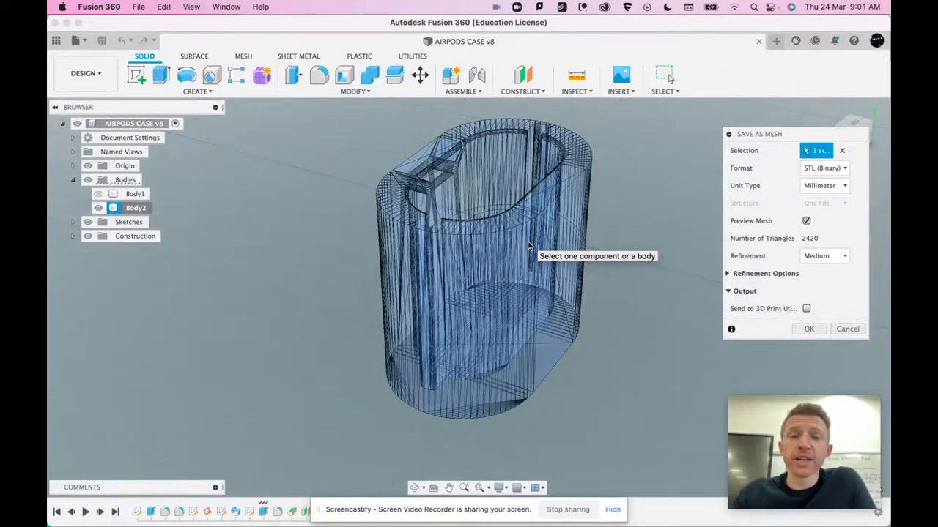
left_click(805, 222)
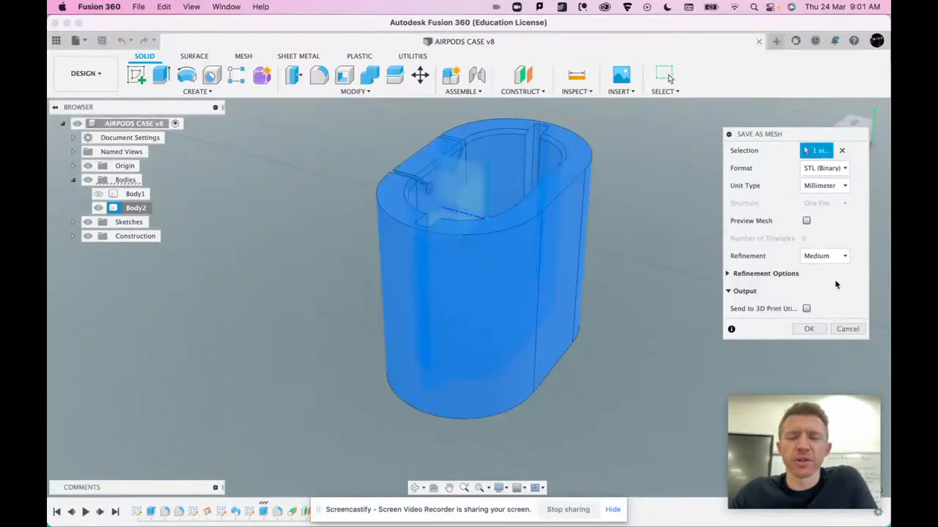
left_click(809, 329)
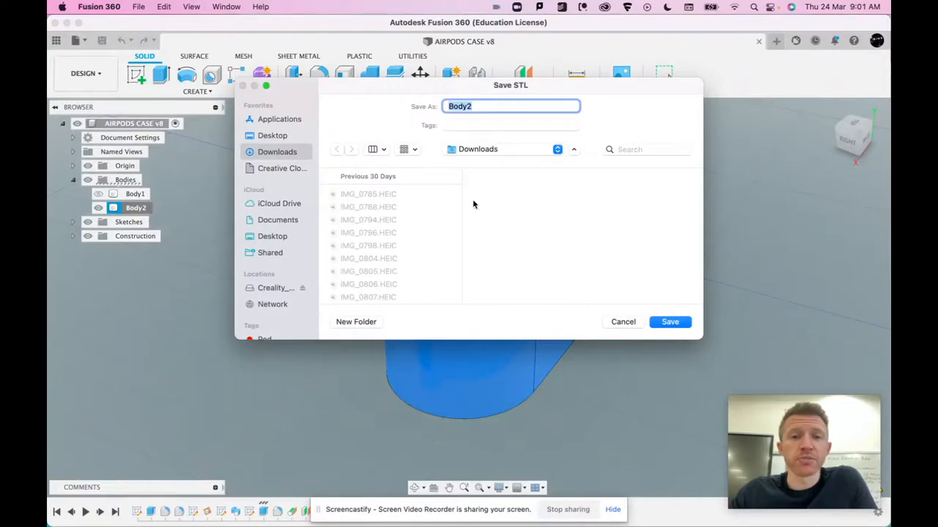
left_click(669, 321)
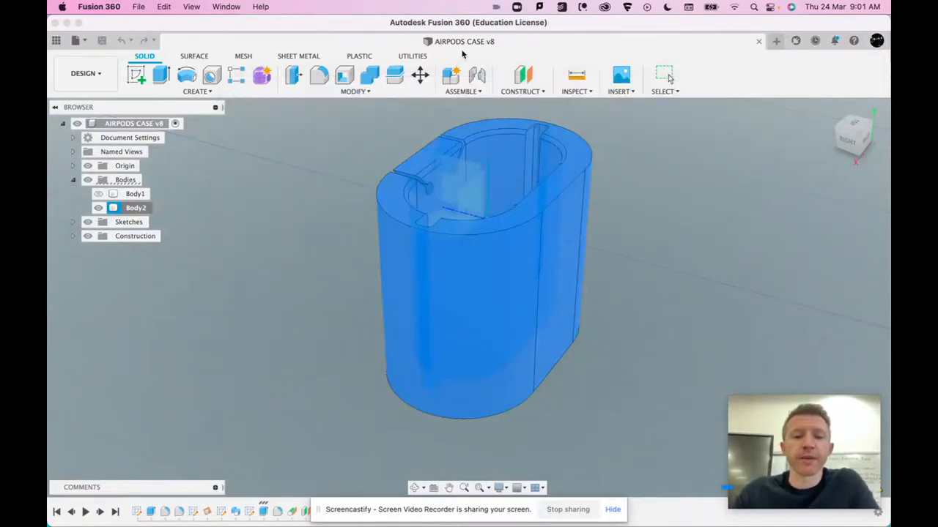
Step: Switch to Creality Slicer and import Body2.stl from the Downloads folder onto the build plate
left_click(611, 509)
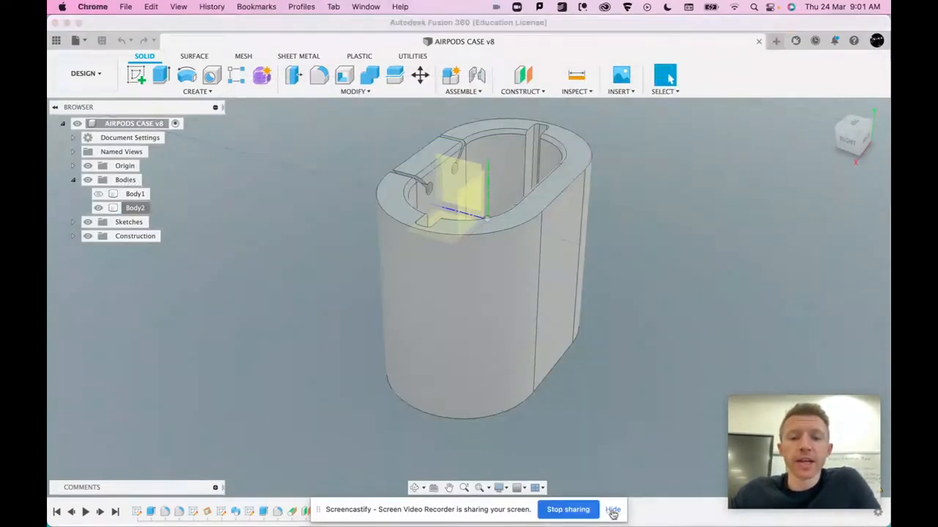
key("ctrl+Up")
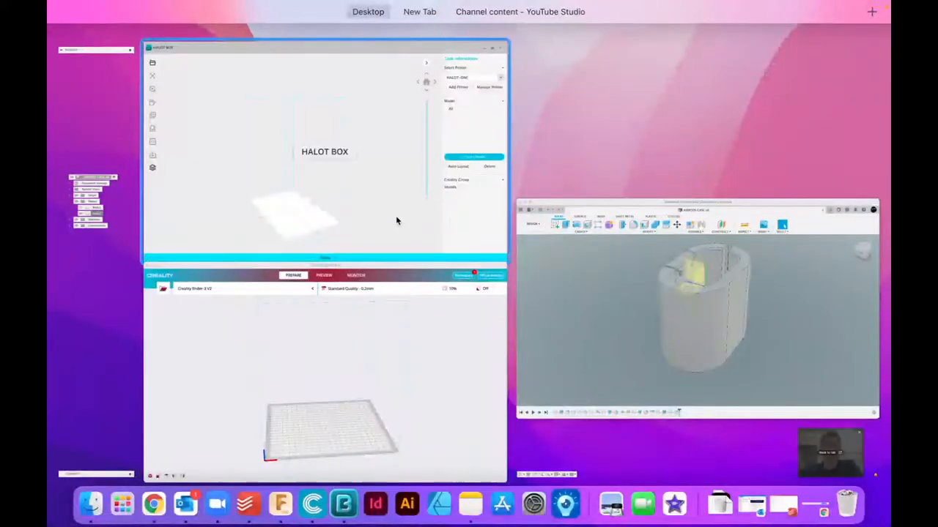
left_click(341, 342)
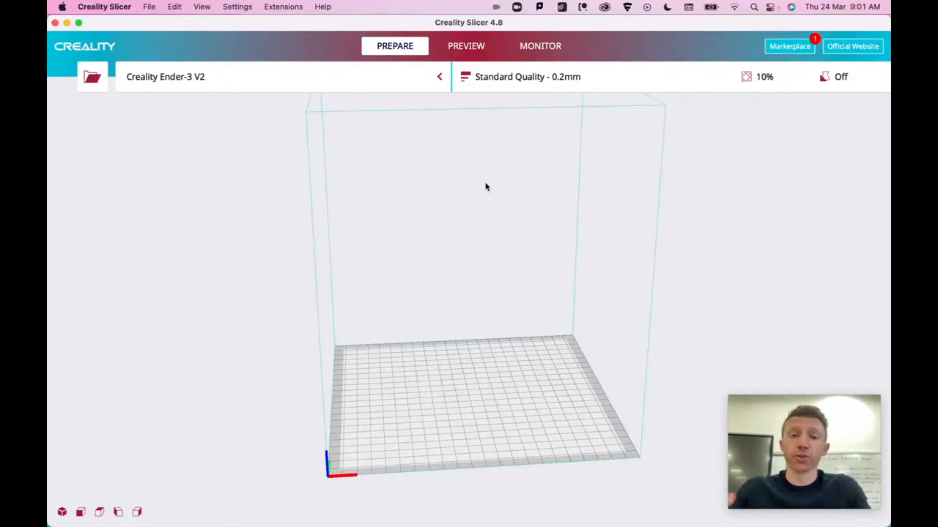
left_click(92, 78)
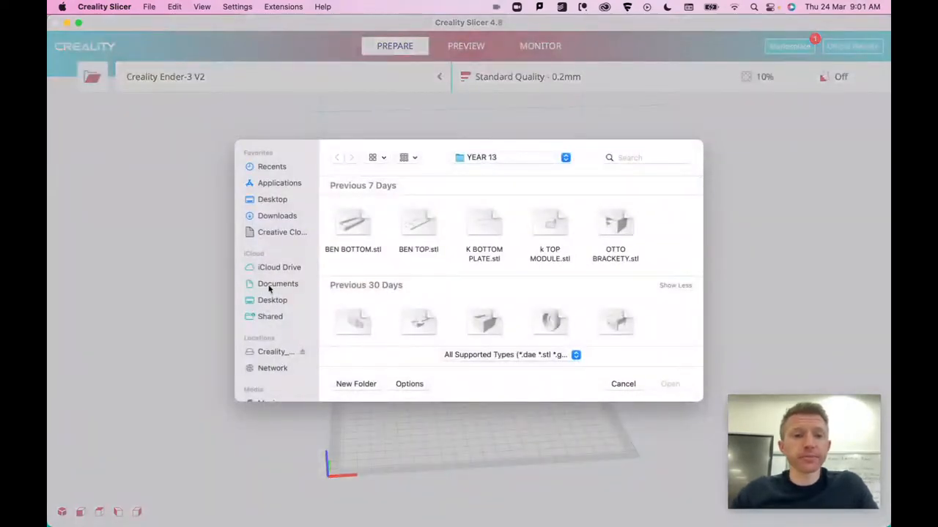
left_click(274, 216)
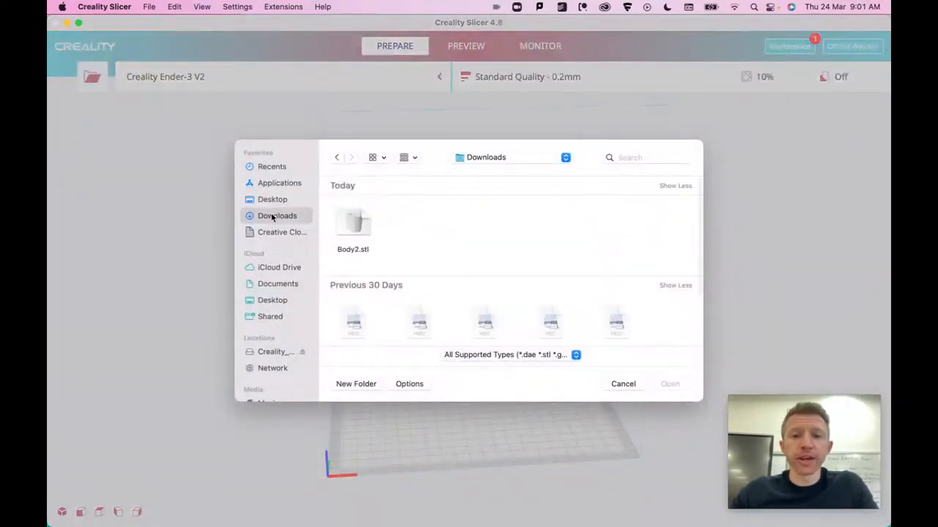
left_click(355, 221)
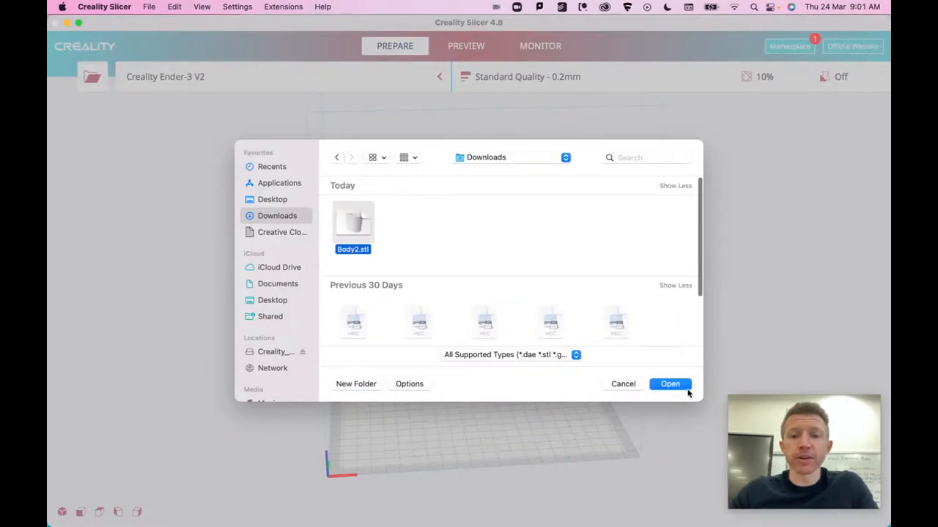
left_click(682, 385)
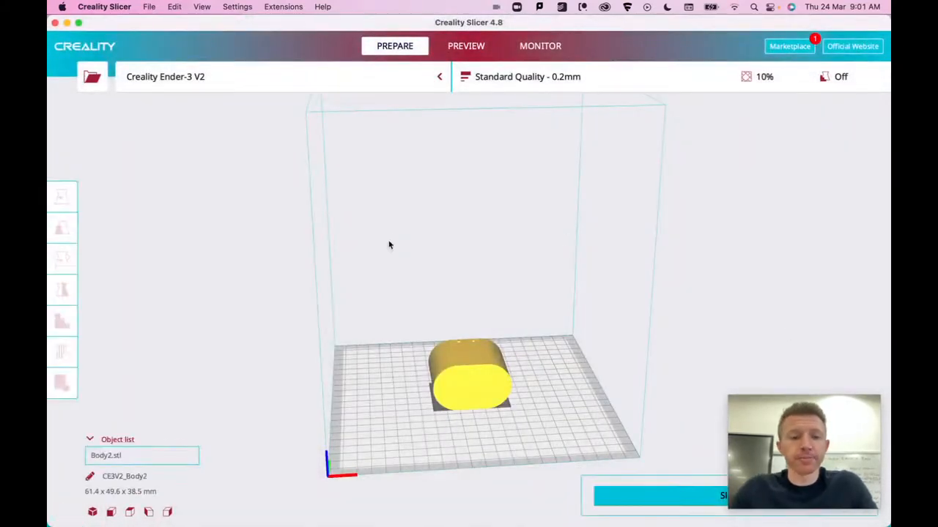
Step: View the imported case from another side and check which preset printer is selected
right_click_drag(508, 358, 242, 348)
scroll(502, 380, "down", 3)
scroll(474, 406, "up", 5)
right_click_drag(474, 408, 481, 338)
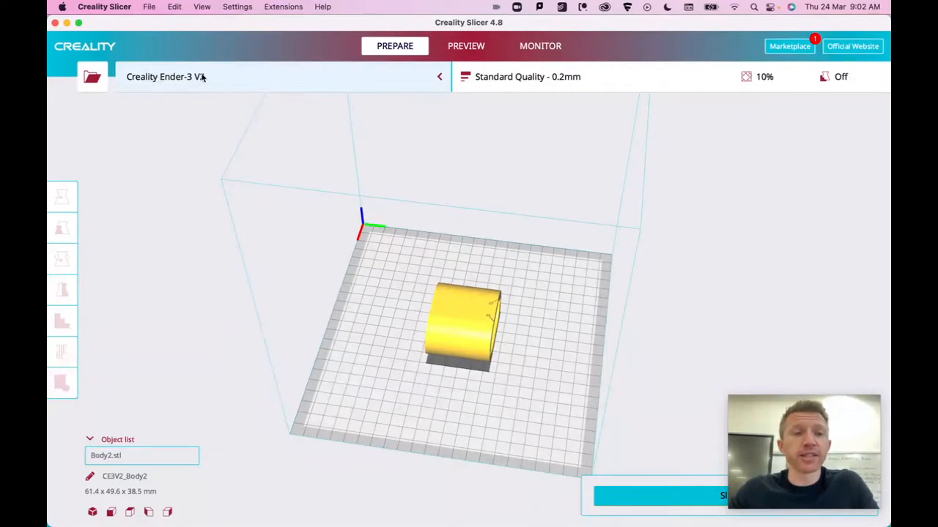
left_click(237, 83)
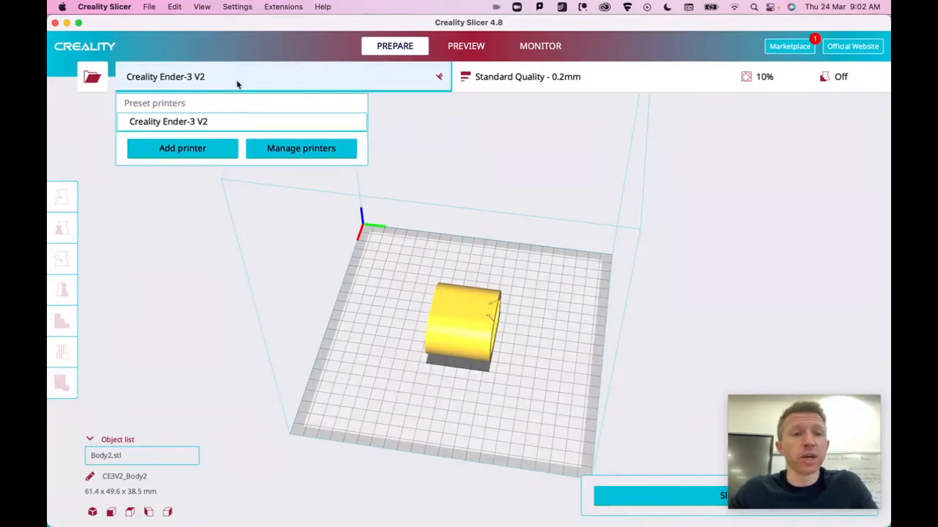
left_click(208, 85)
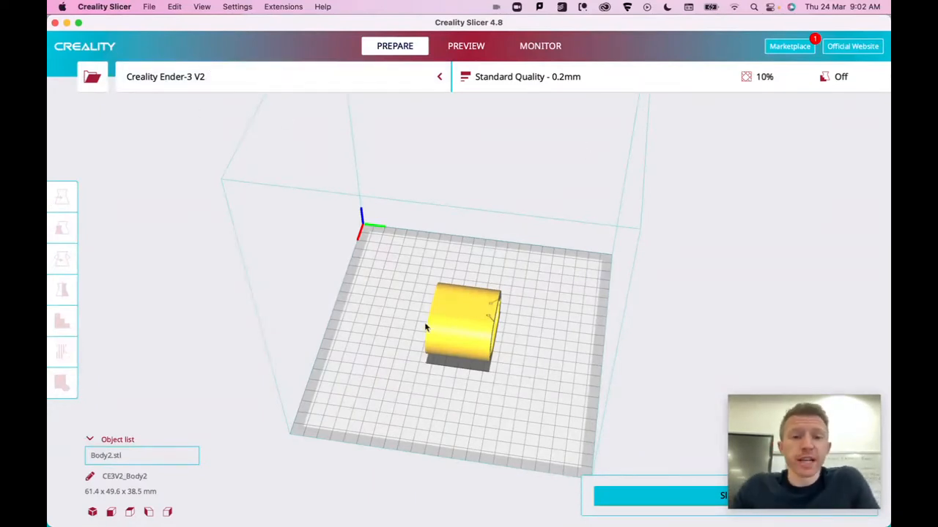
Step: Inspect the case's orientation on the build plate, examining its open end and inner overhangs from several angles
right_click_drag(493, 268, 510, 447)
scroll(485, 402, "up", 3)
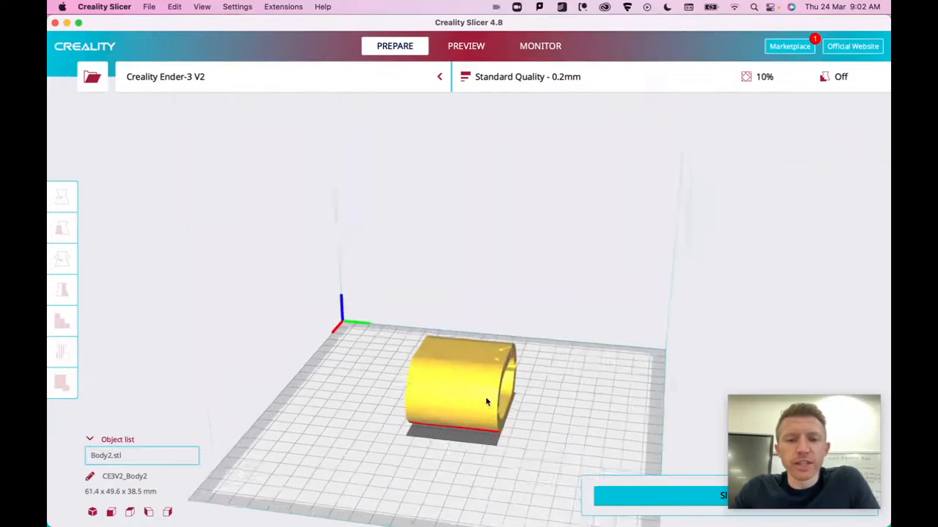
scroll(485, 401, "up", 4)
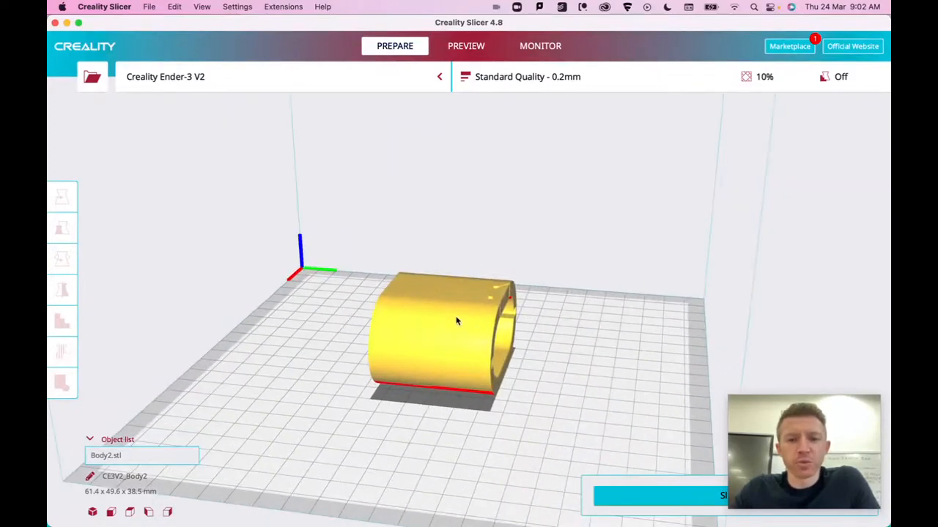
right_click_drag(456, 321, 318, 306)
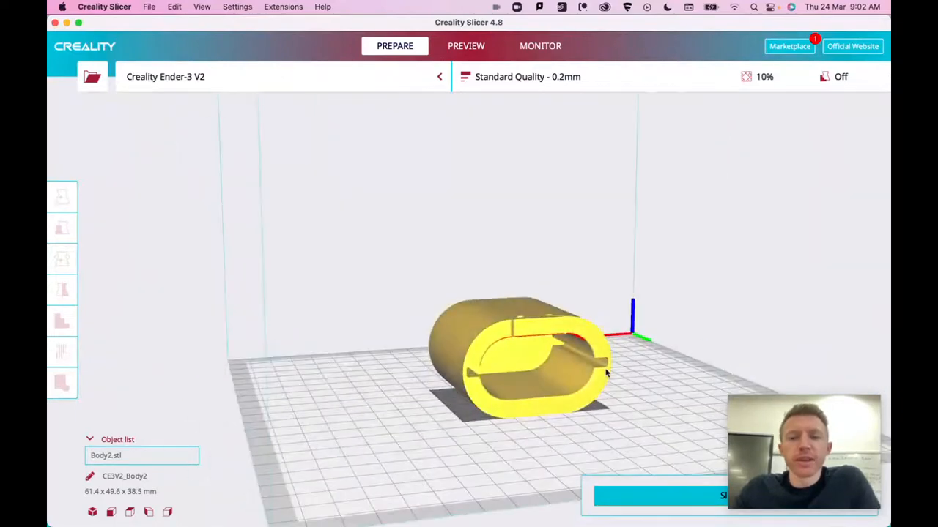
scroll(606, 374, "up", 2)
right_click(585, 362)
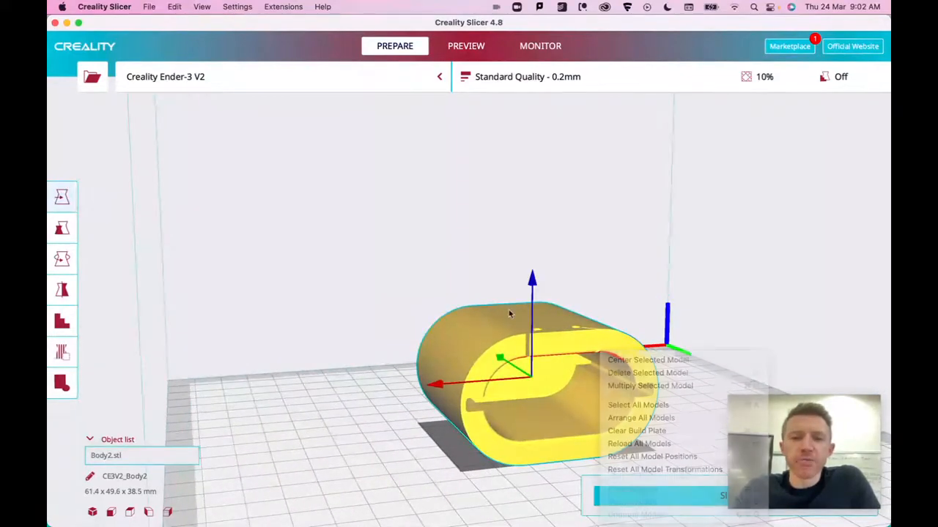
left_click(508, 310)
right_click_drag(509, 310, 416, 253)
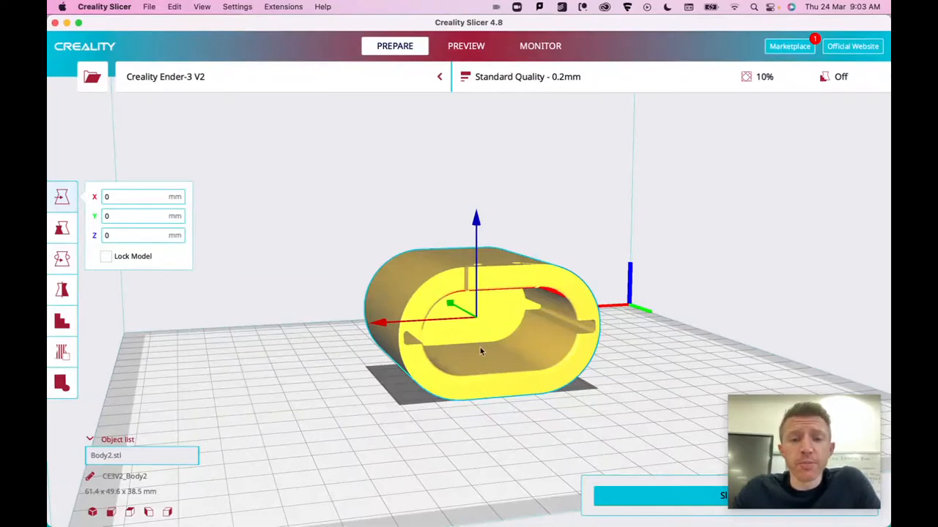
right_click_drag(481, 351, 391, 299)
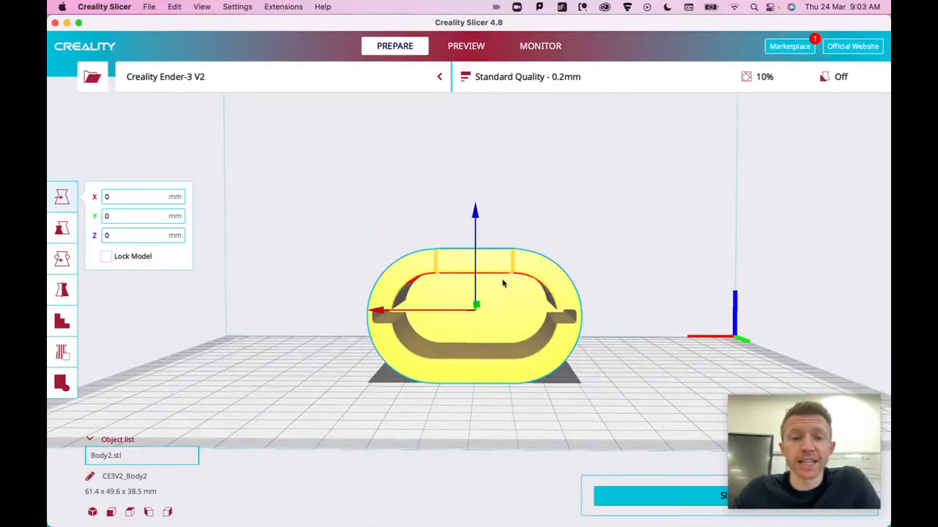
right_click_drag(400, 282, 472, 333)
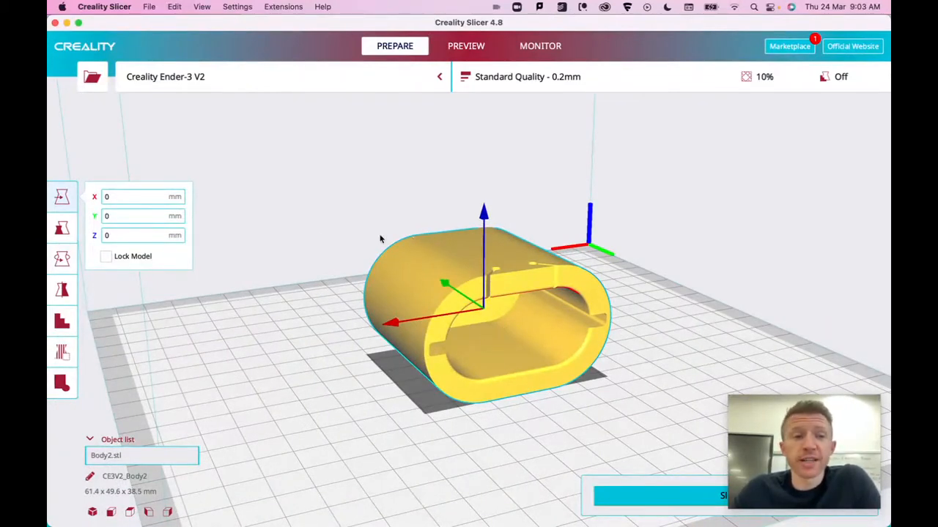
Step: Review the model tools for the selected case, including Mirror, custom supports, Support Blocker and Tab Anti Warping, ending on Move
left_click(220, 284)
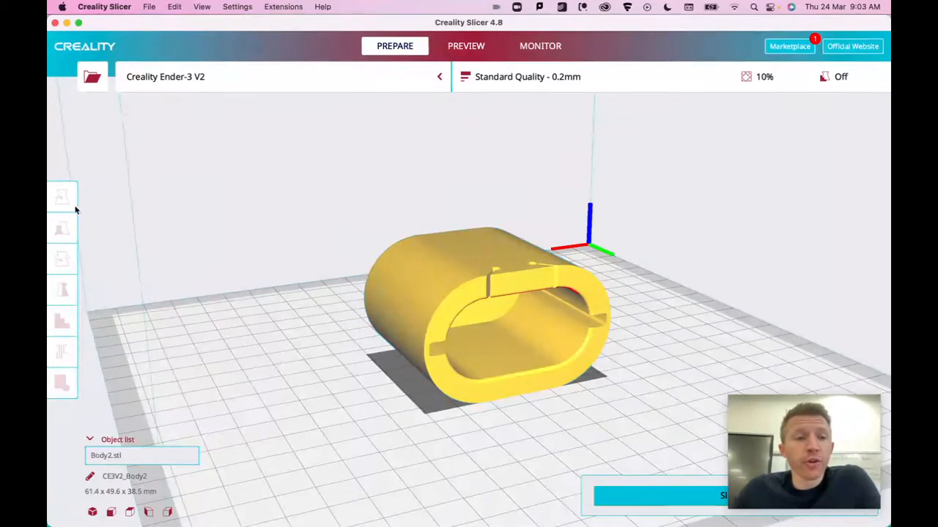
left_click(468, 250)
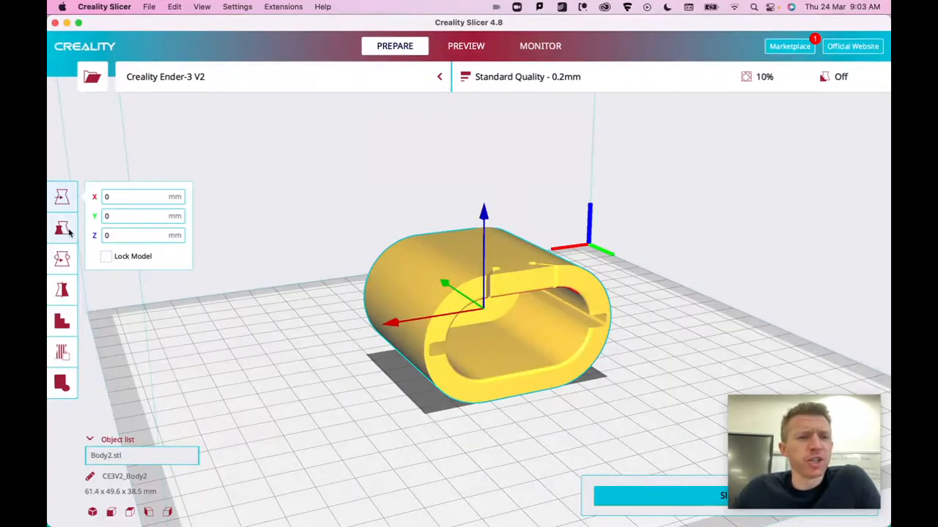
left_click(62, 259)
left_click(62, 292)
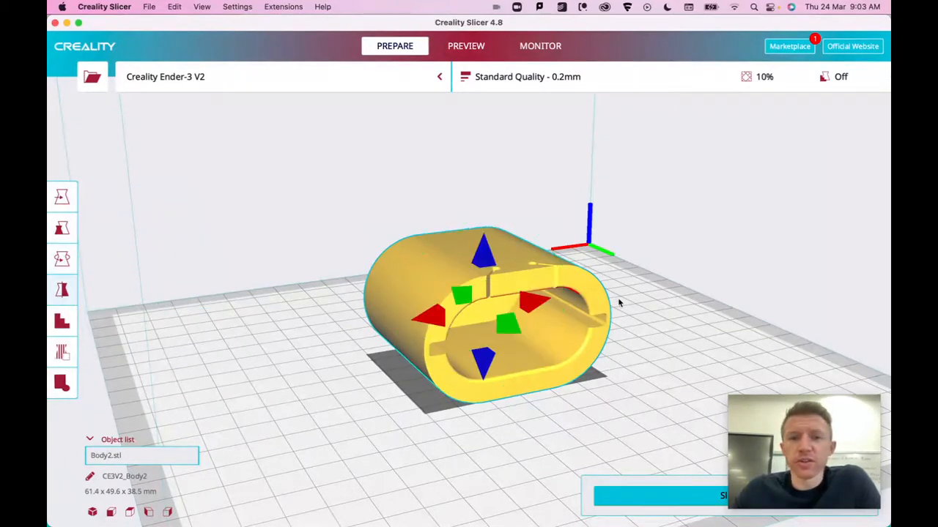
left_click(61, 322)
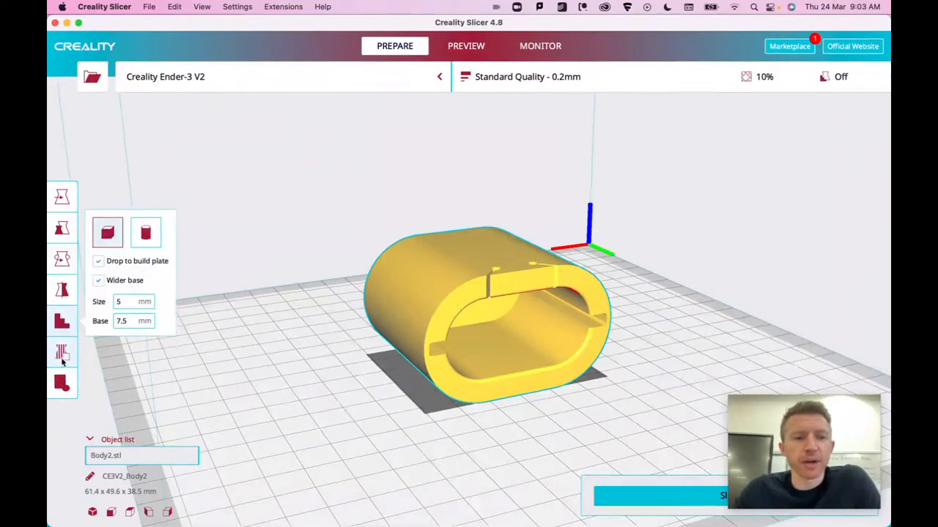
left_click(62, 356)
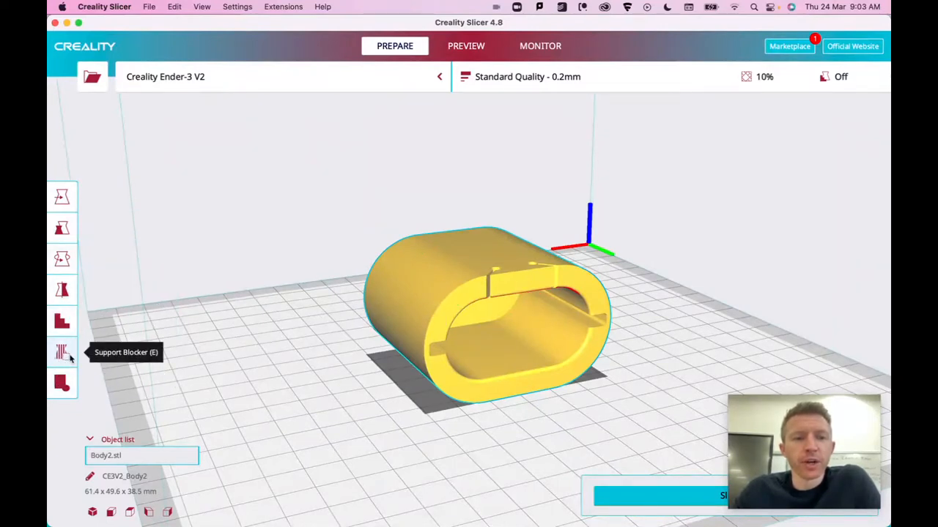
left_click(65, 382)
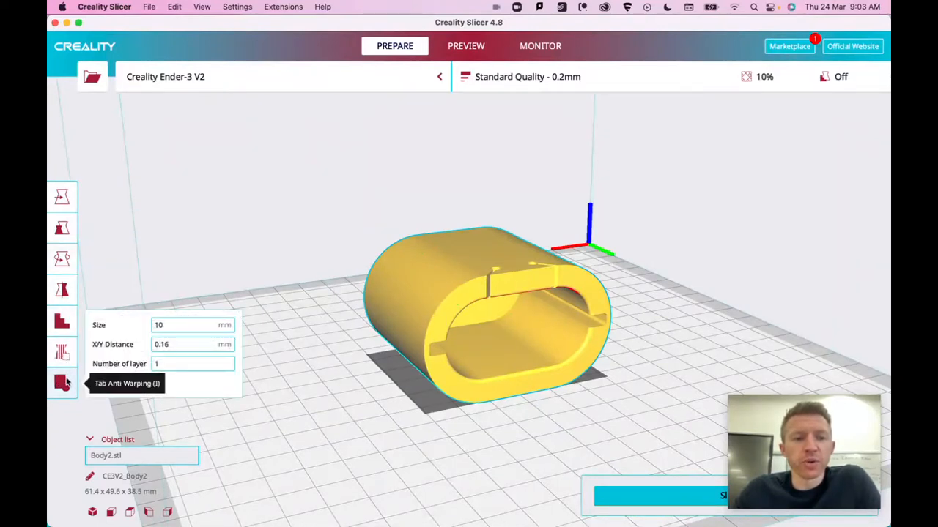
left_click(61, 196)
Step: Open the print settings and switch from the custom list to the recommended view
left_click(683, 83)
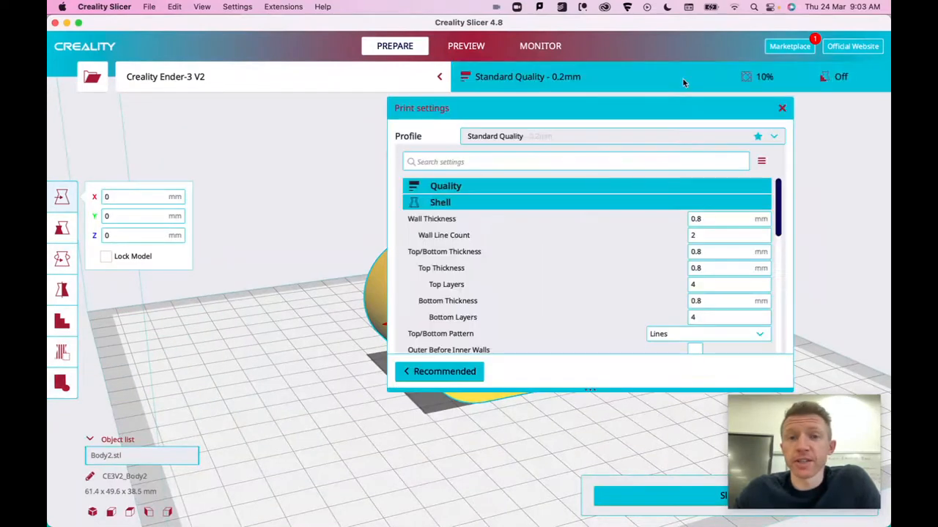
left_click(463, 204)
left_click(418, 371)
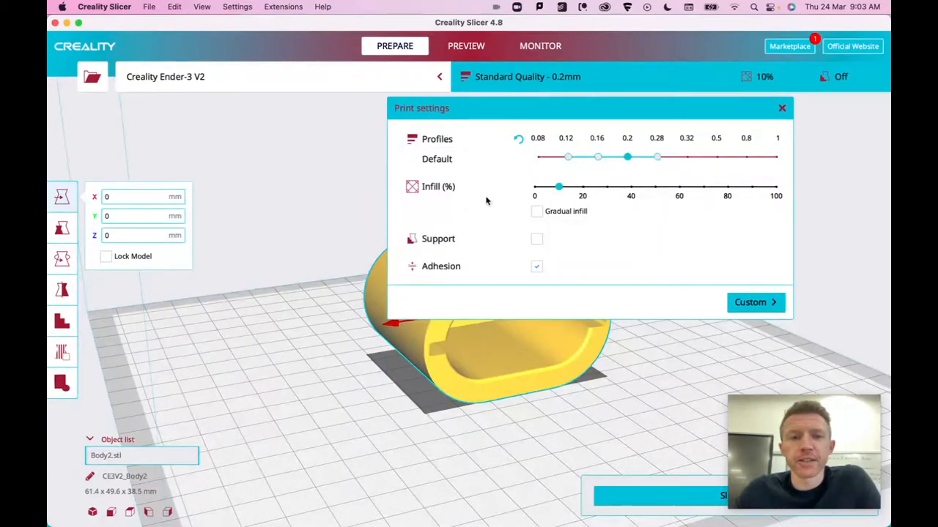
Step: Enable support in the print settings and slice the case lying on its side
left_click(536, 239)
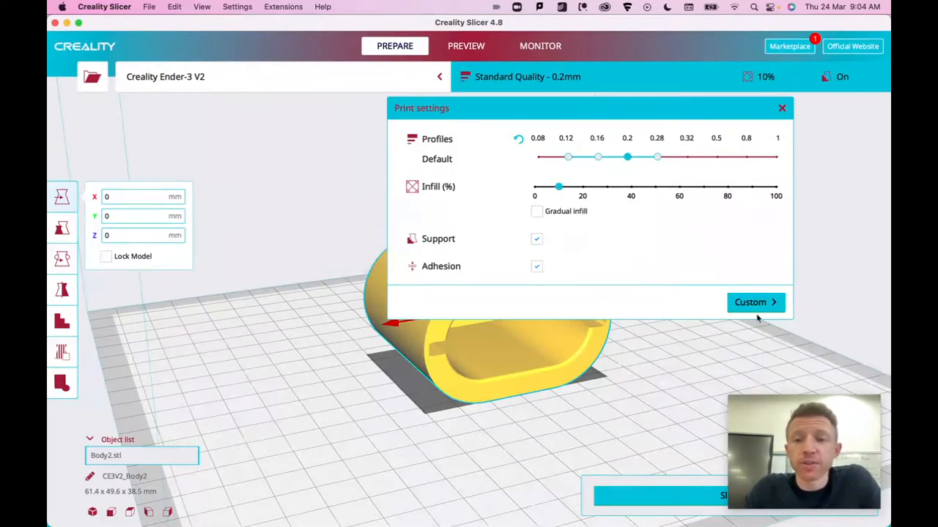
left_click(608, 83)
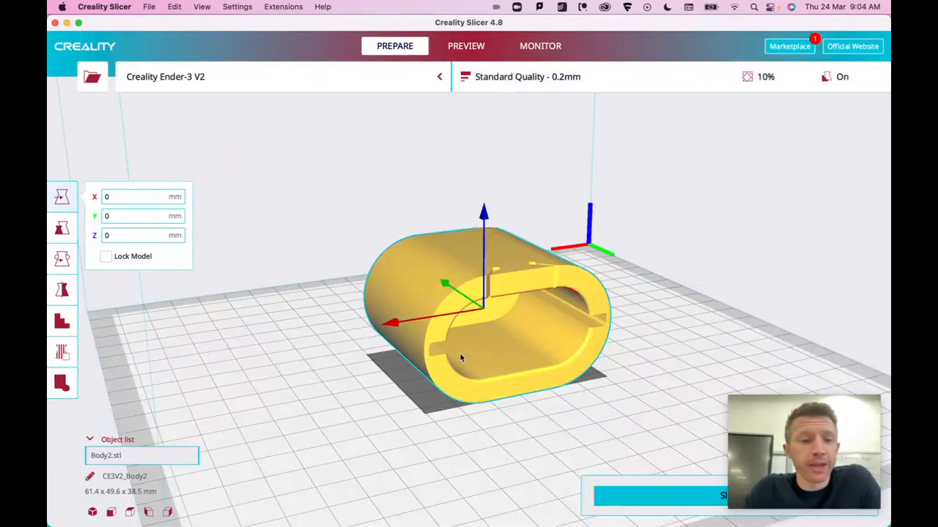
left_click(643, 497)
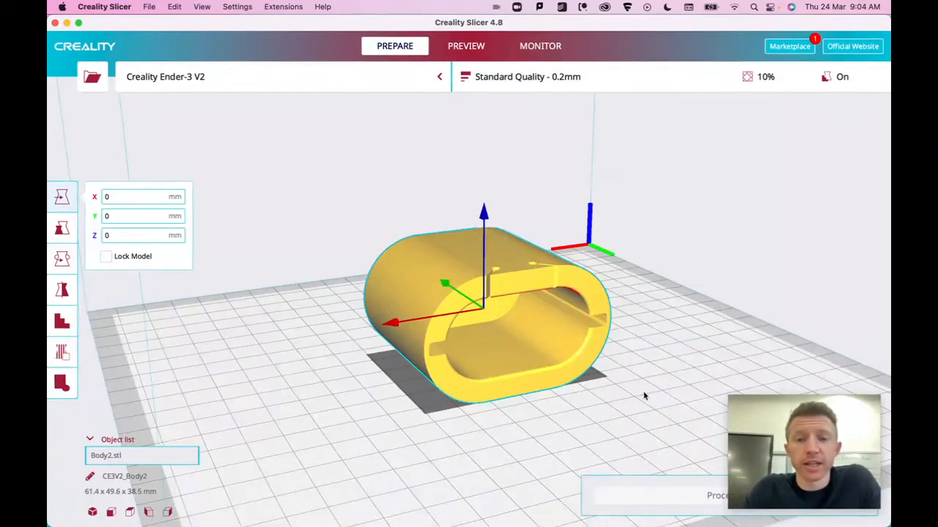
right_click(664, 294)
left_click(658, 297)
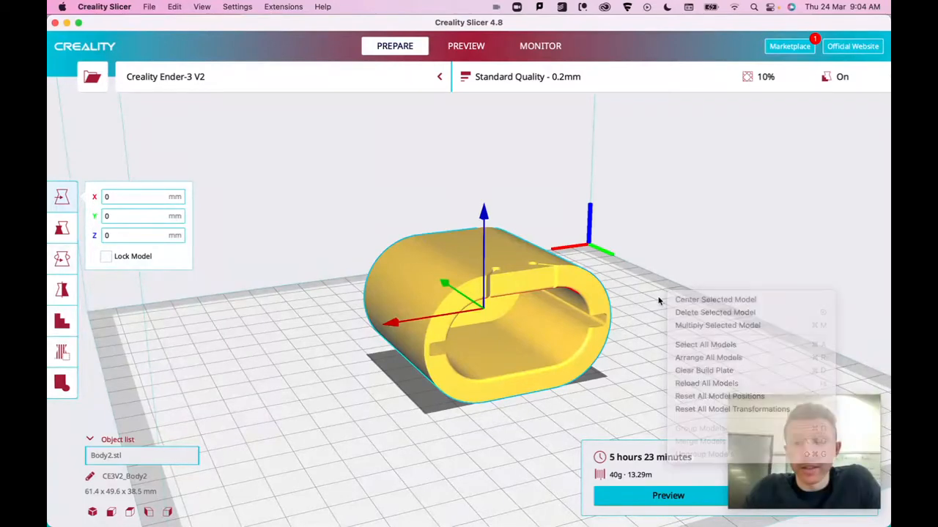
Step: Open the layer preview of the sliced case and examine its base adhesion and the supports filling the opening
middle_click_drag(639, 288, 545, 245)
mouse_move(544, 246)
right_mouse_down()
mouse_move(528, 234)
mouse_move(552, 258)
right_mouse_up()
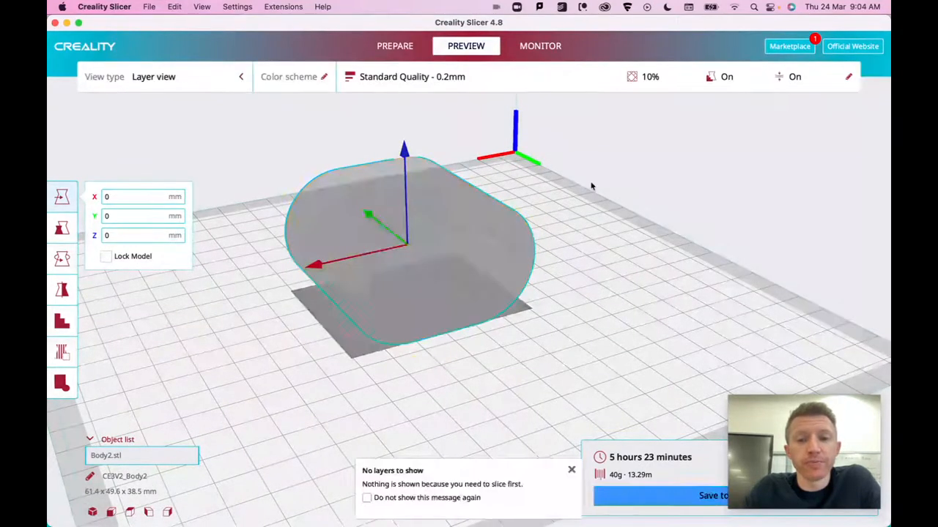
right_click(556, 205)
left_click(561, 211)
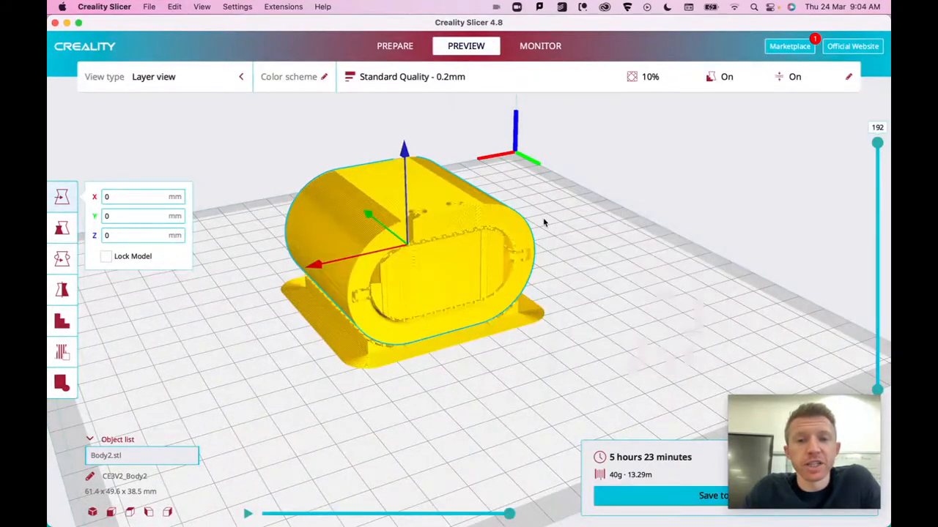
right_click_drag(544, 222, 320, 241)
scroll(320, 242, "up", 3)
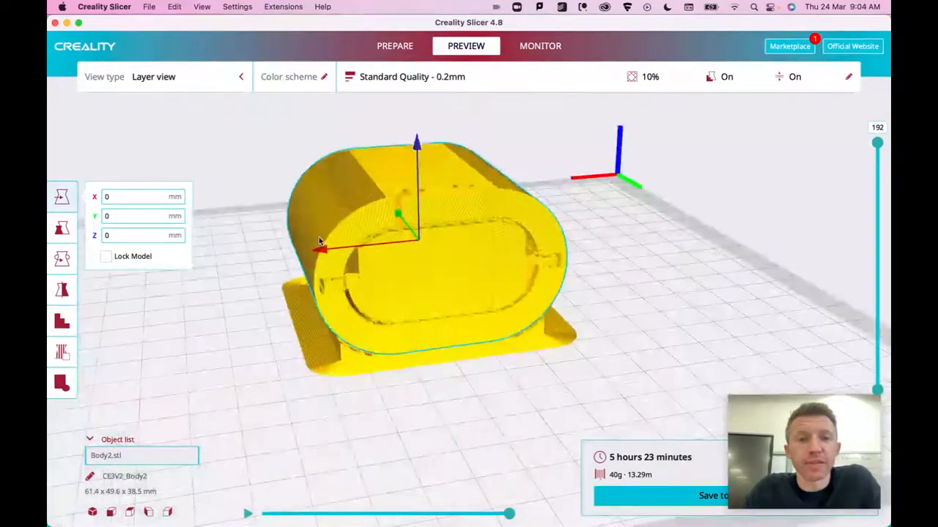
right_click(319, 241)
left_click(320, 242)
right_click_drag(452, 245, 400, 247)
scroll(360, 263, "down", 1)
scroll(361, 263, "up", 4)
right_click_drag(532, 279, 523, 329)
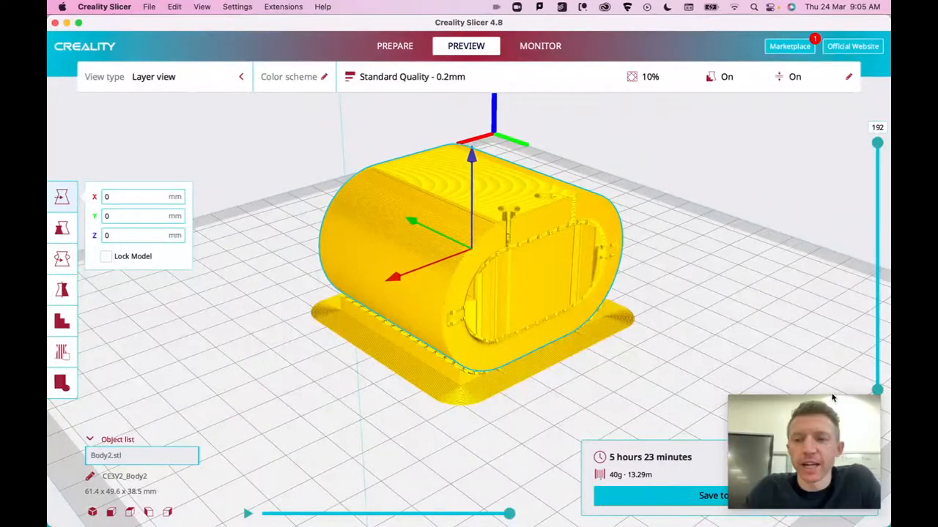
Step: Delete the case from the build plate and dismiss the notice about missing layers
left_click_drag(822, 454, 836, 257)
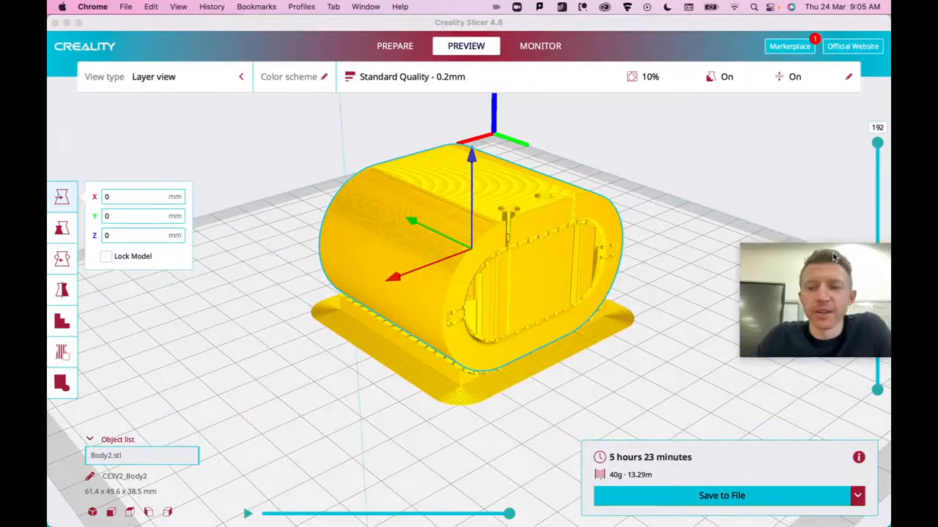
left_click(686, 370)
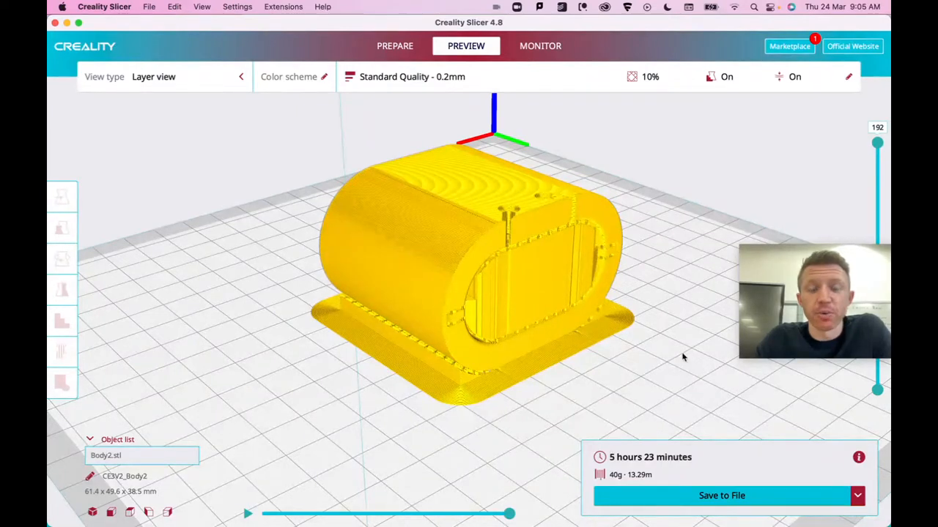
left_click(454, 262)
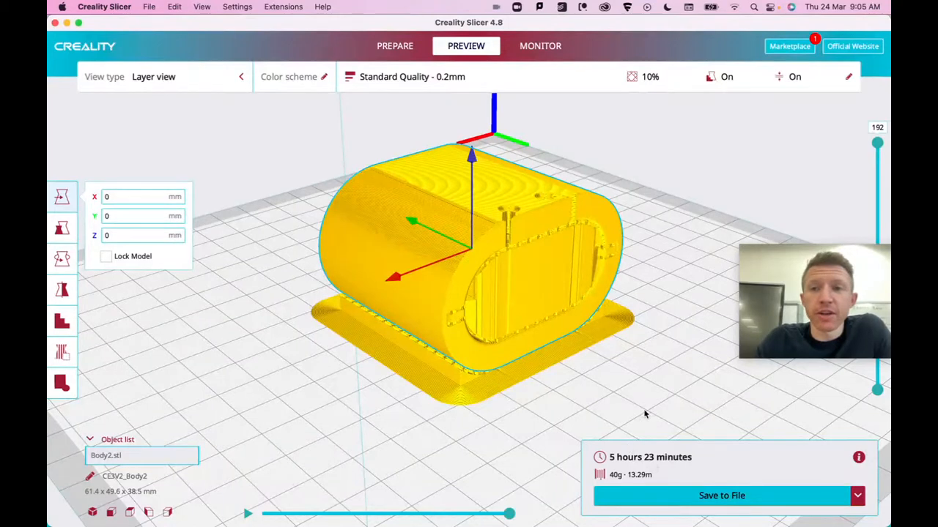
key("Delete")
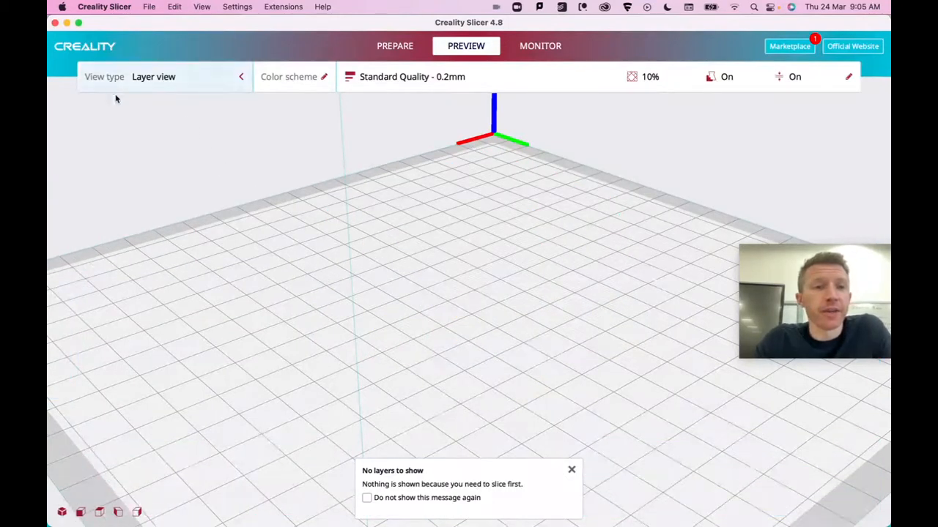
left_click(571, 472)
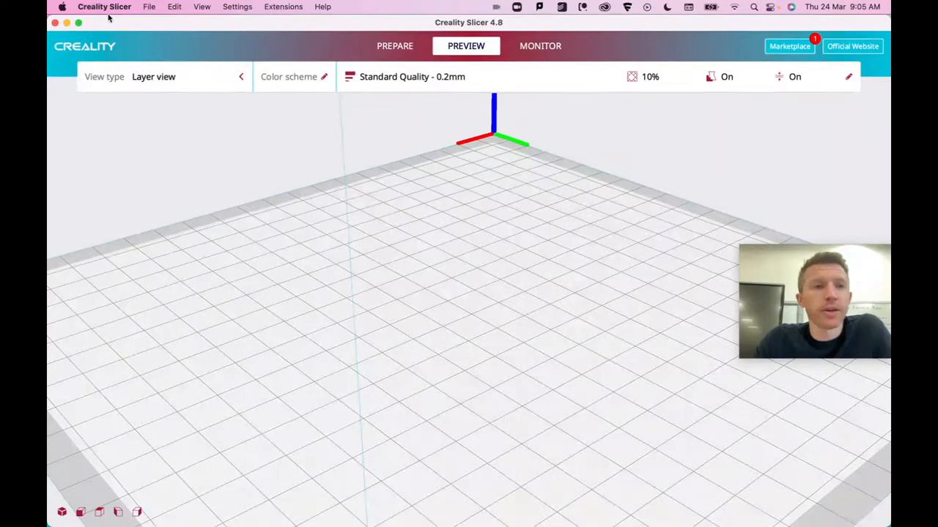
Step: Start a new project and open Body2.stl from the Downloads folder
left_click(147, 7)
left_click(149, 23)
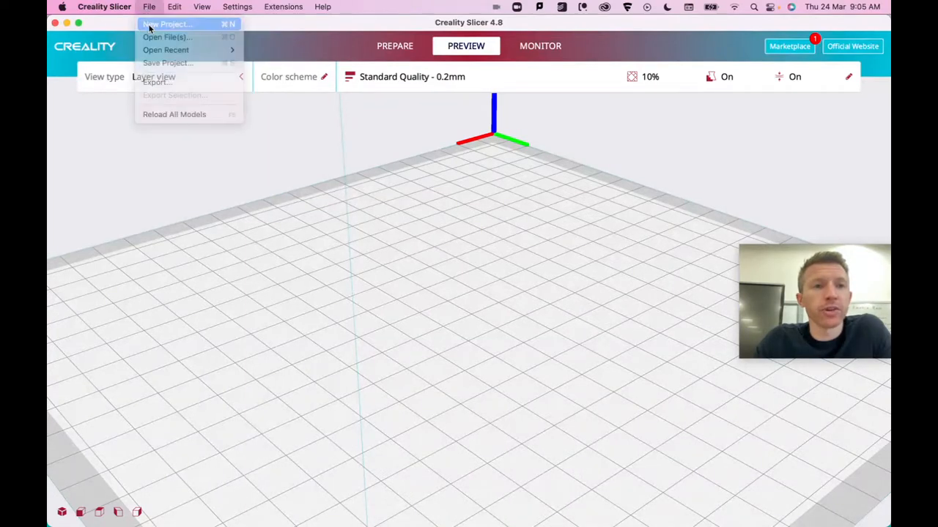
left_click(530, 283)
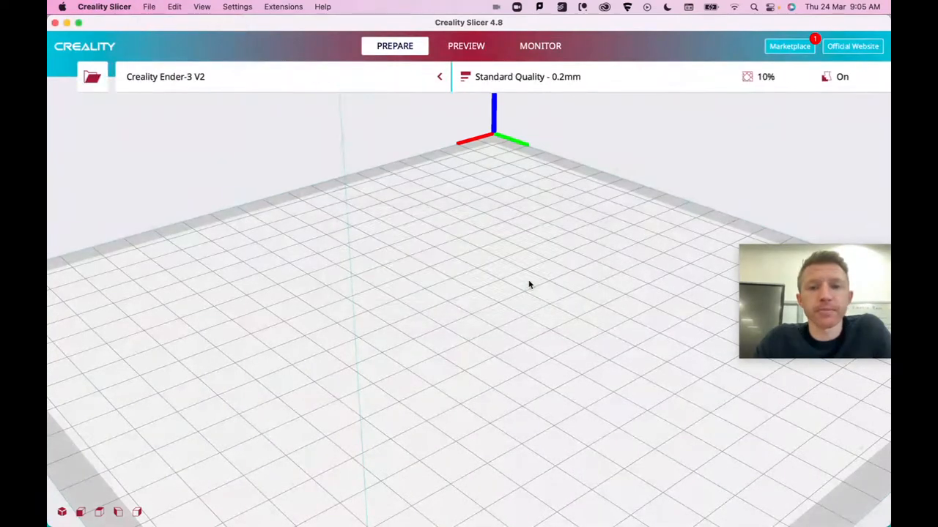
left_click(92, 77)
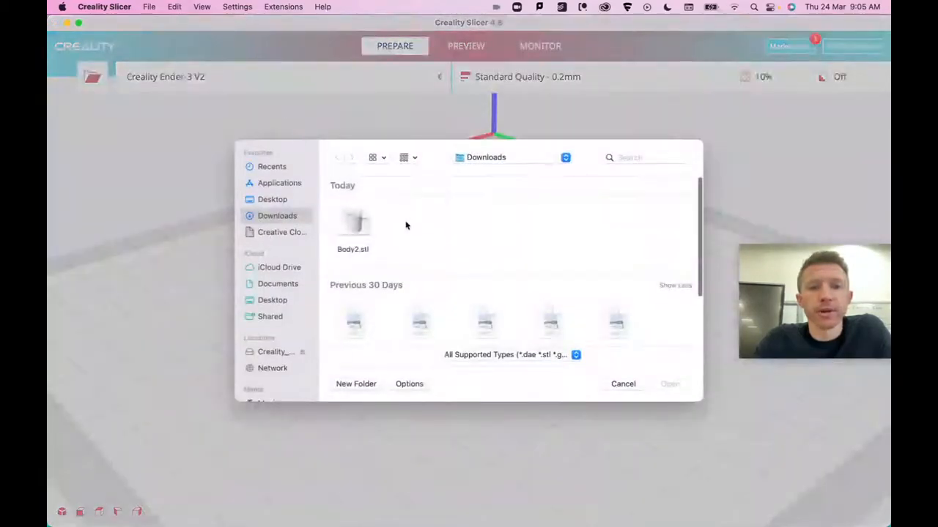
left_click(687, 384)
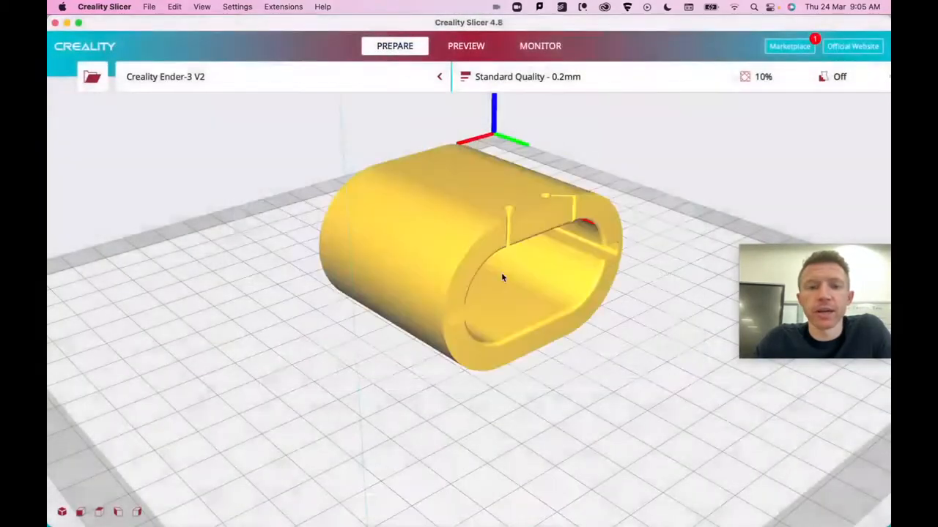
Step: Rotate the case about its X axis so it stands upright with the open end facing up
scroll(502, 321, "up", 3)
scroll(503, 321, "down", 5)
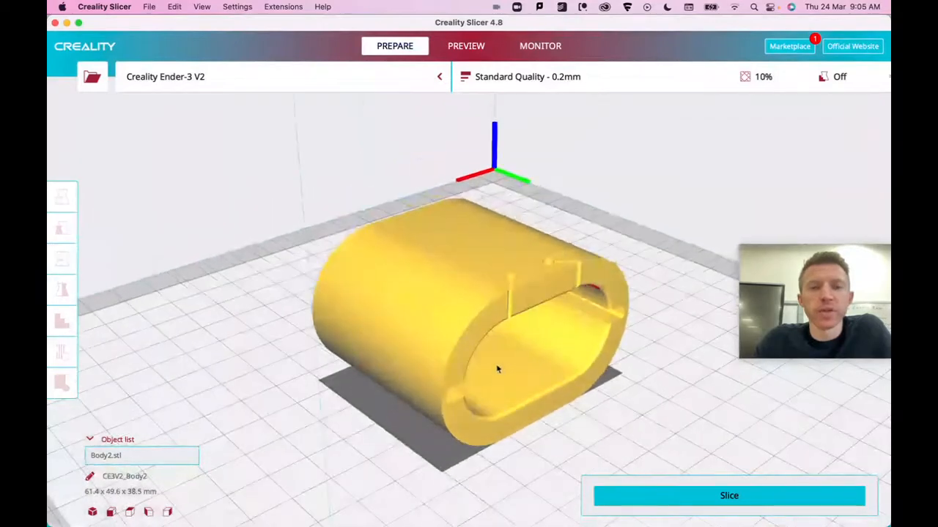
left_click(430, 306)
left_click(61, 259)
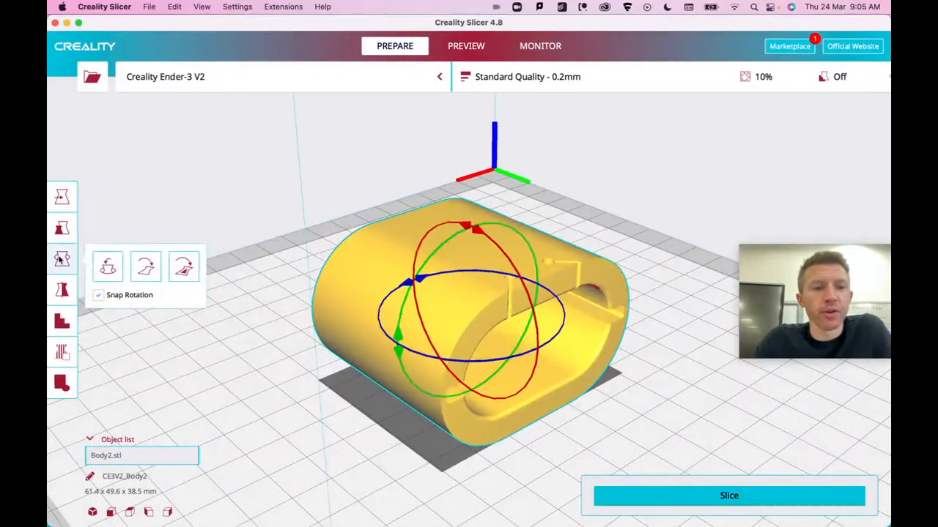
right_click_drag(355, 357, 484, 274)
left_click_drag(496, 241, 320, 205)
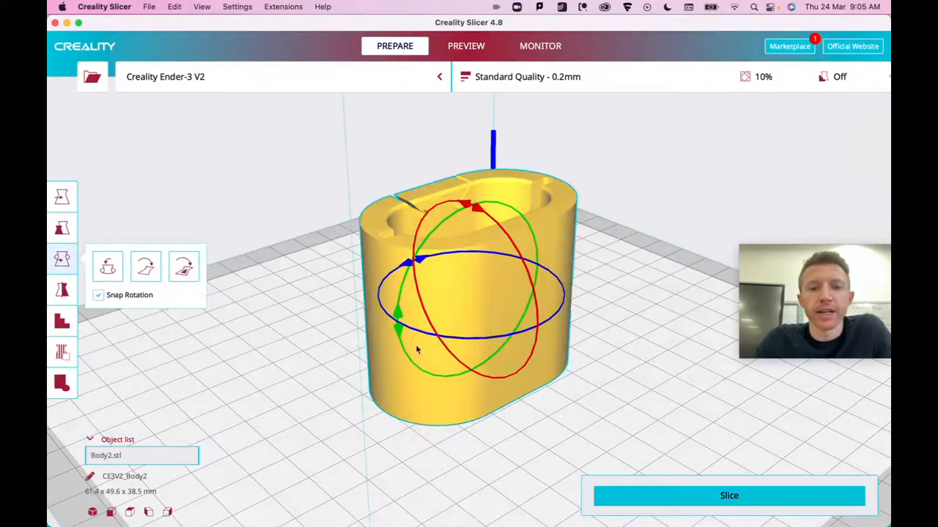
Step: Examine the upright case's opening, small side holes and grooves from several angles, with the Move tool selected
right_click_drag(471, 386, 523, 394)
scroll(523, 393, "down", 6)
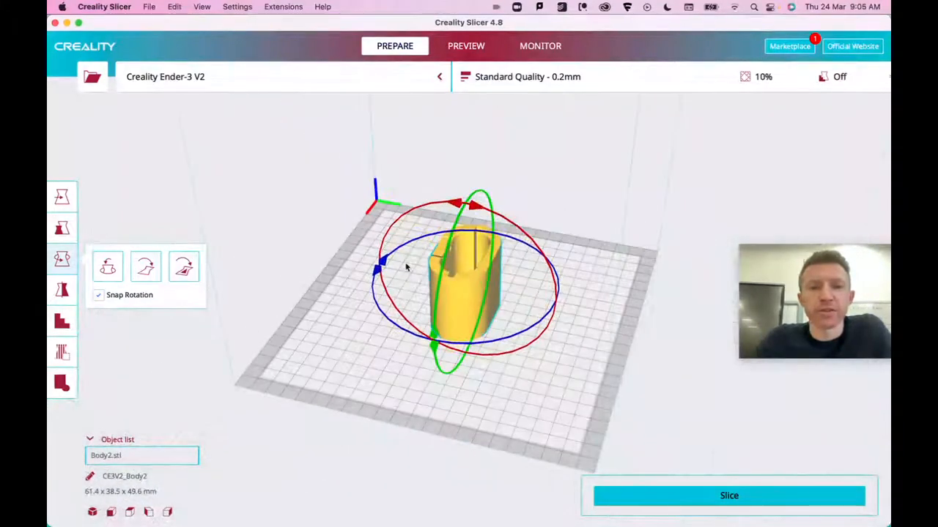
scroll(462, 250, "up", 3)
right_click_drag(462, 250, 477, 268)
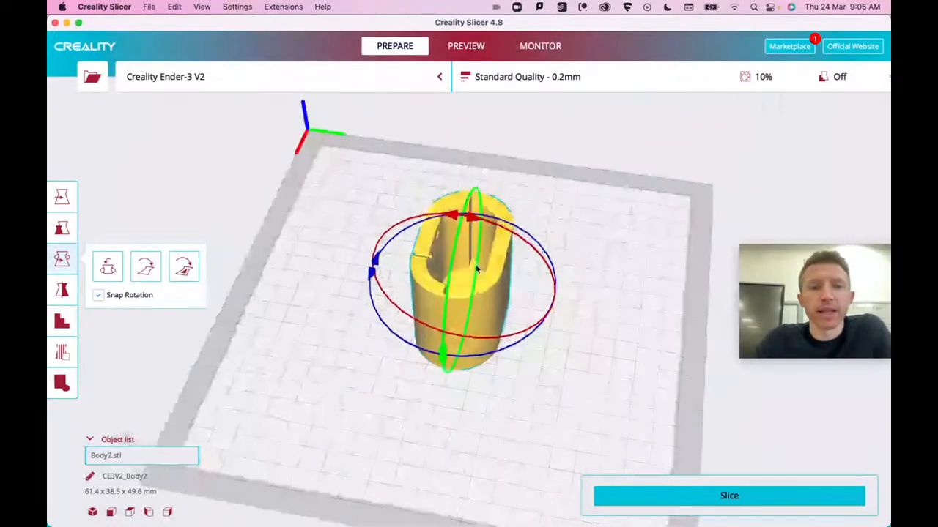
left_click(61, 195)
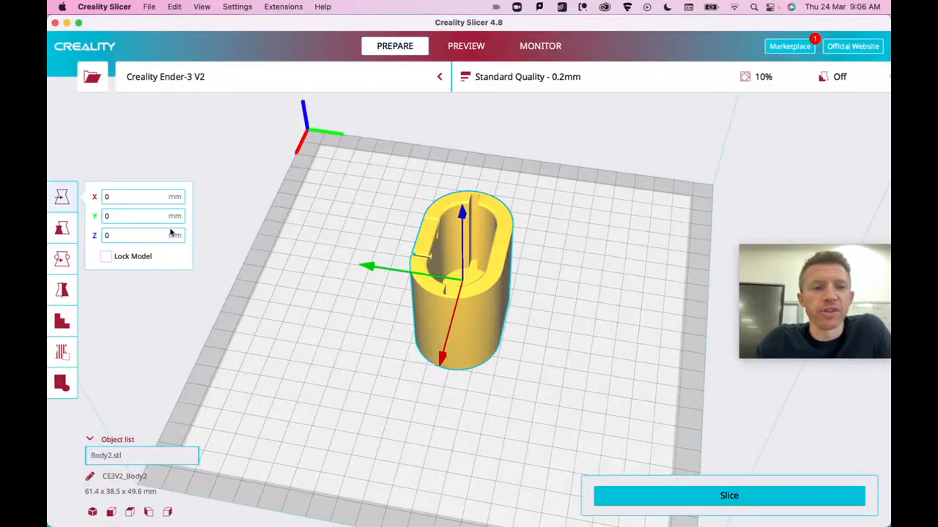
right_click_drag(637, 305, 456, 267)
scroll(524, 218, "up", 8)
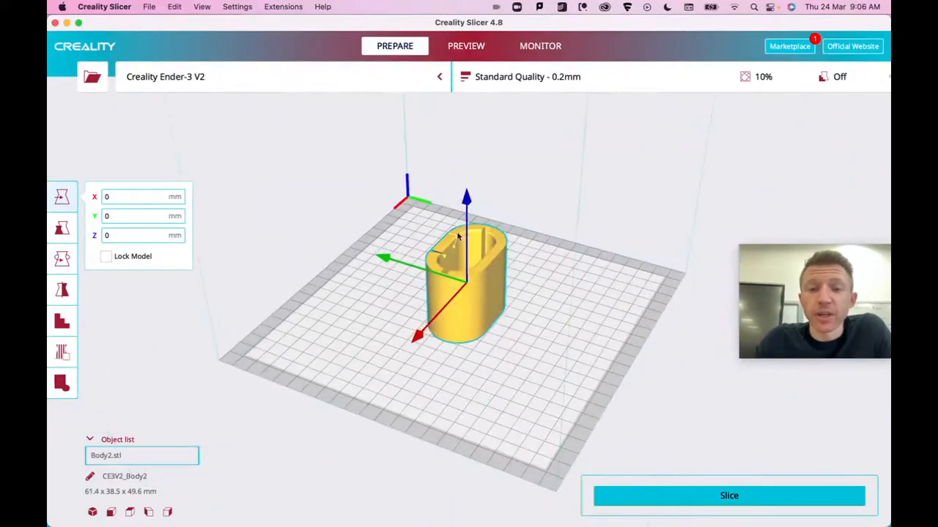
right_click_drag(406, 227, 605, 213)
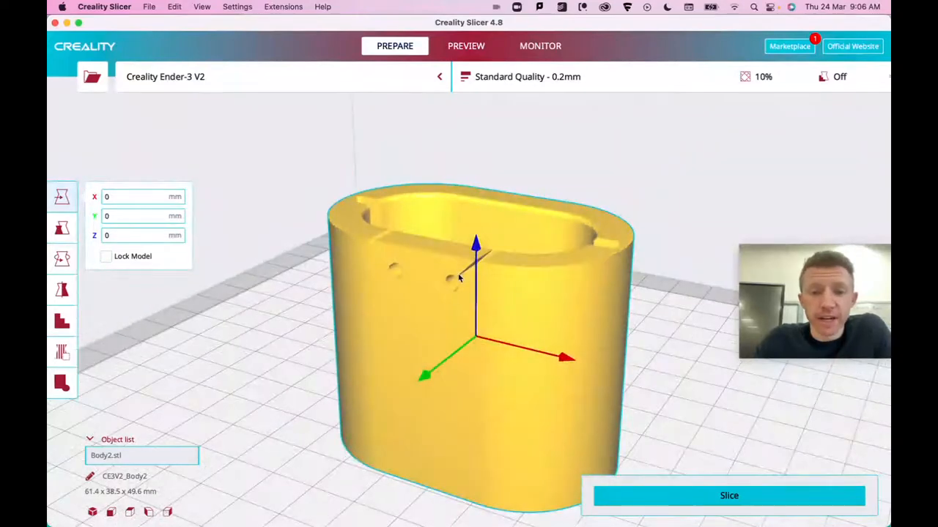
right_click_drag(518, 249, 477, 429)
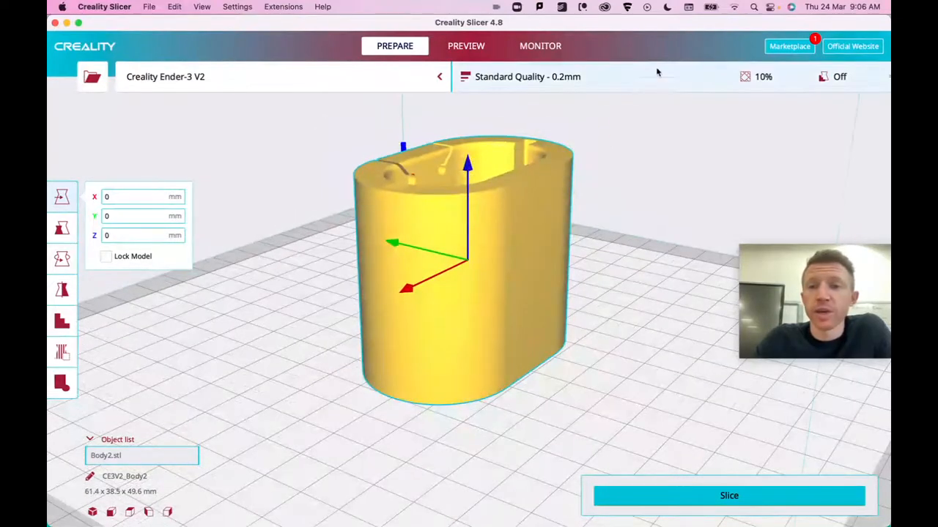
Step: Set the print profile to 0.12 mm with support enabled, and slice the upright case
left_click(680, 87)
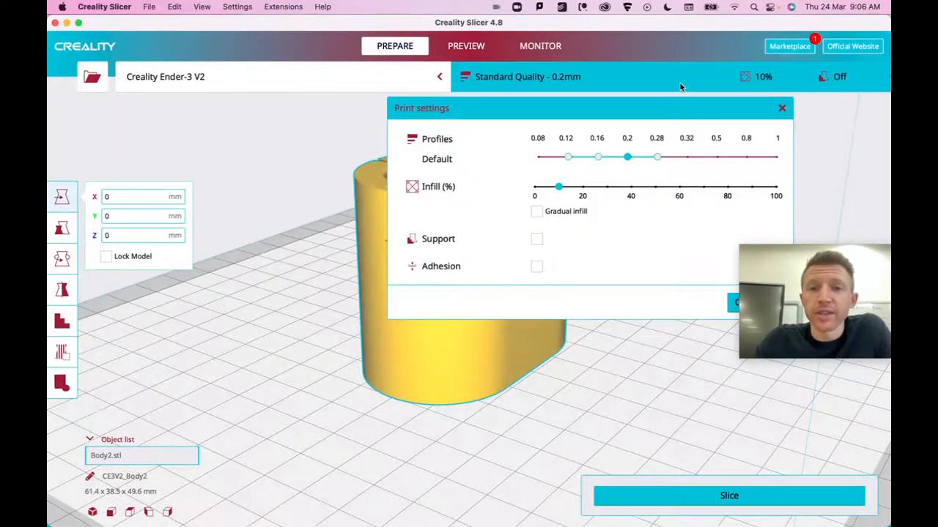
left_click(568, 157)
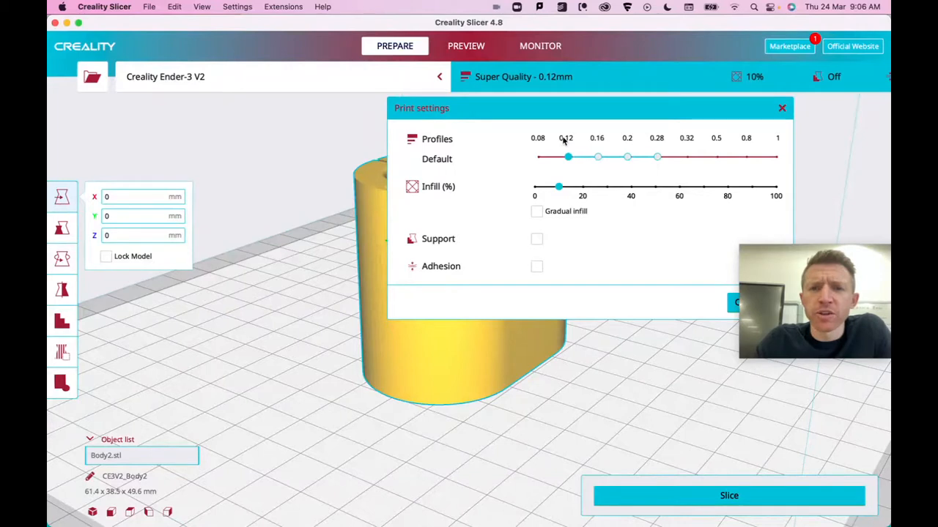
left_click(542, 242)
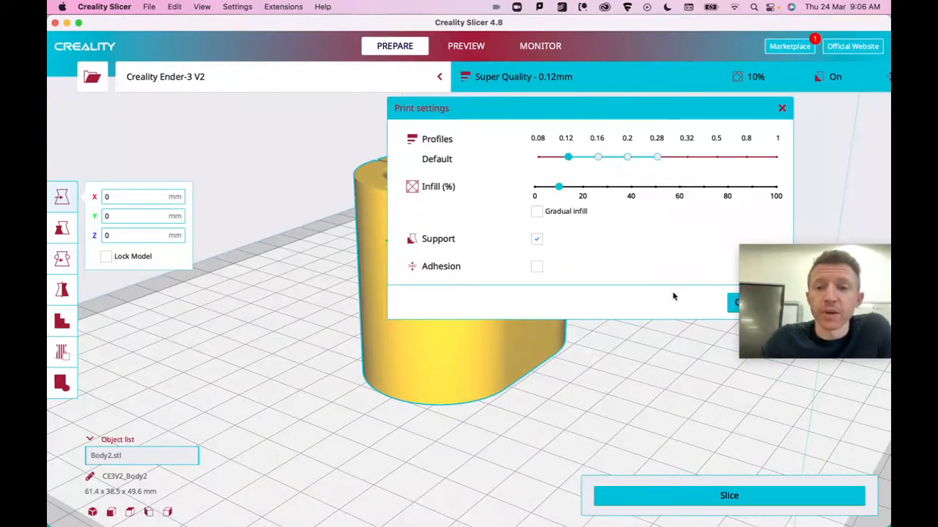
left_click(671, 79)
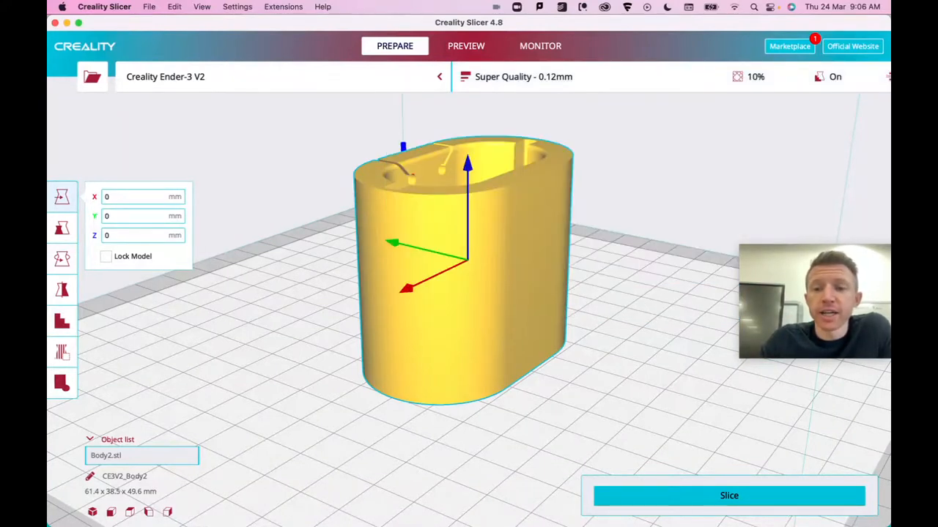
left_click(733, 497)
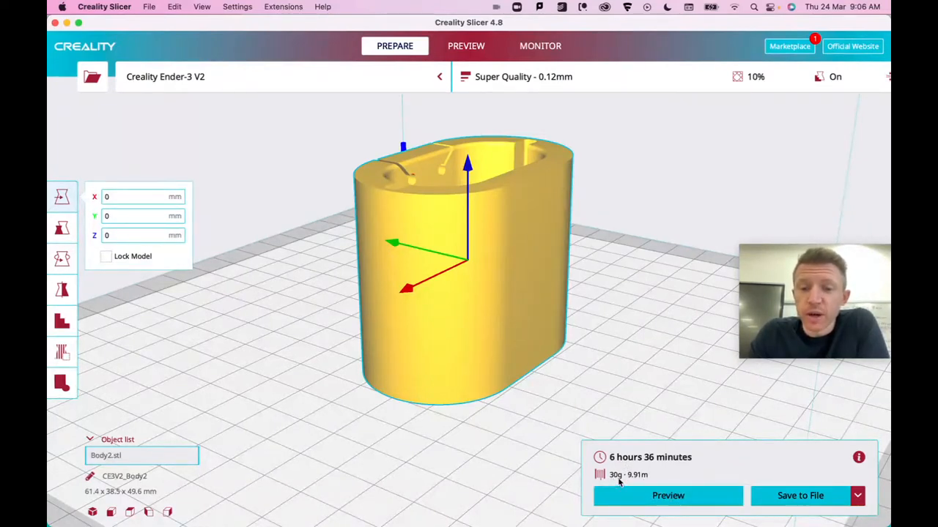
Step: Open the layer preview of the upright case and examine the layer lines on its outer walls
left_click(668, 495)
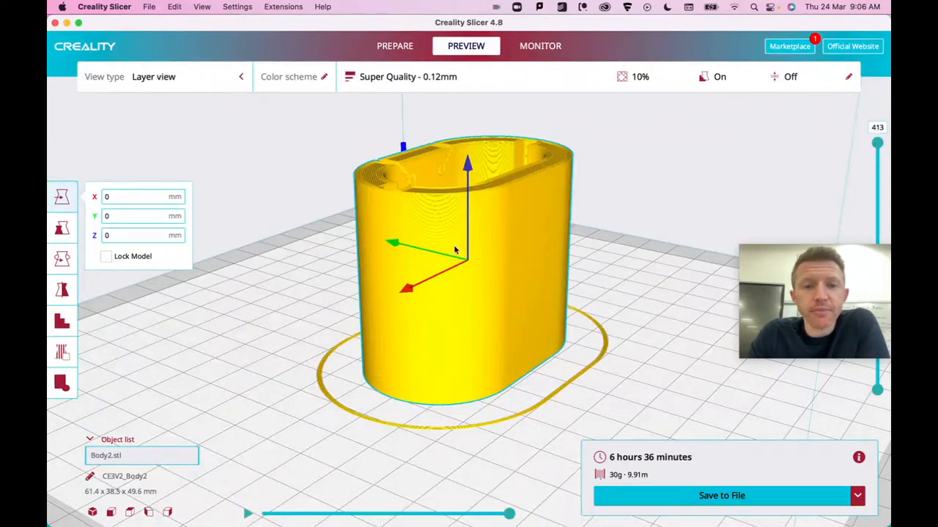
scroll(439, 256, "up", 5)
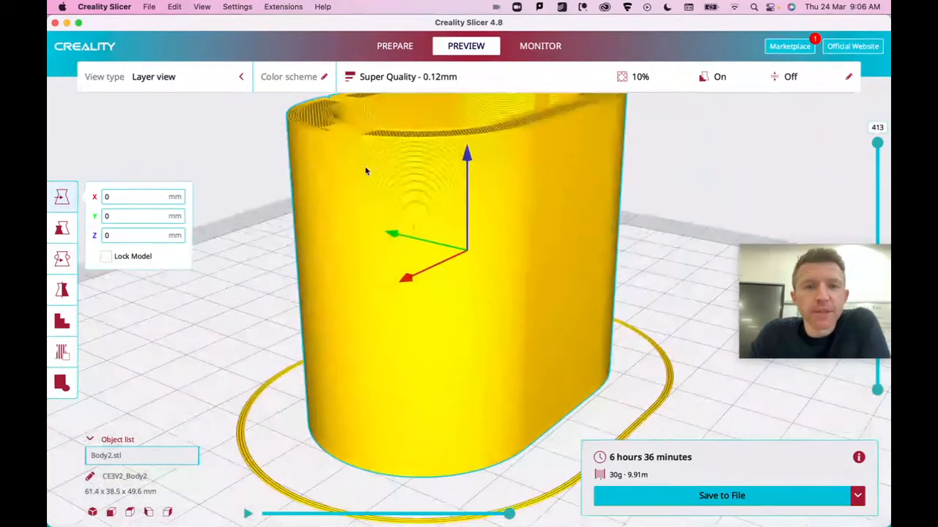
right_click_drag(424, 196, 648, 183)
scroll(648, 181, "down", 3)
scroll(593, 176, "up", 6)
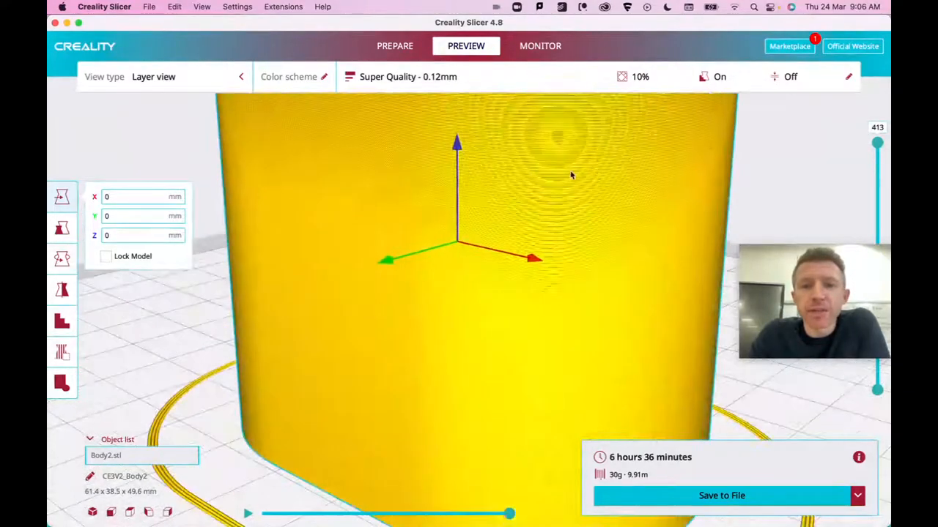
scroll(537, 178, "down", 2)
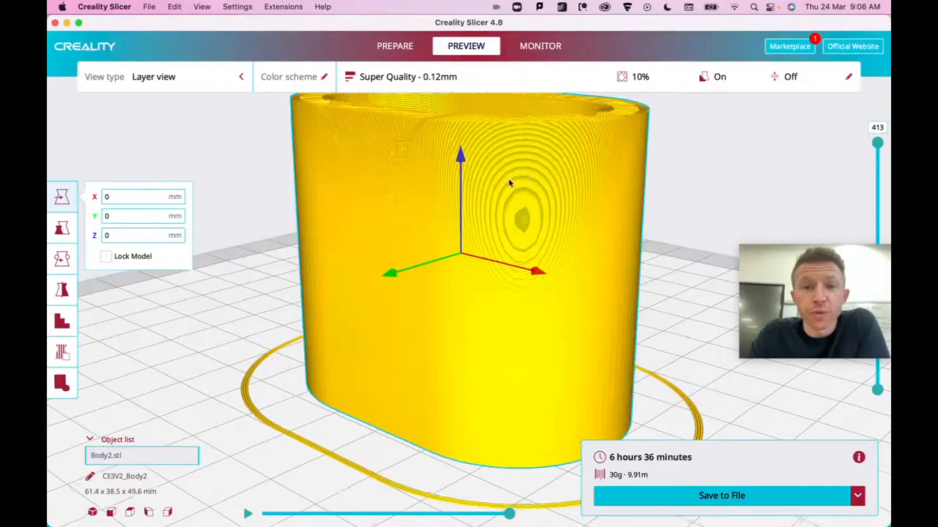
Step: Examine the open end and inner grooves of the case in the layer preview, and return to the Prepare view
right_click_drag(508, 180, 286, 252)
scroll(461, 192, "down", 5)
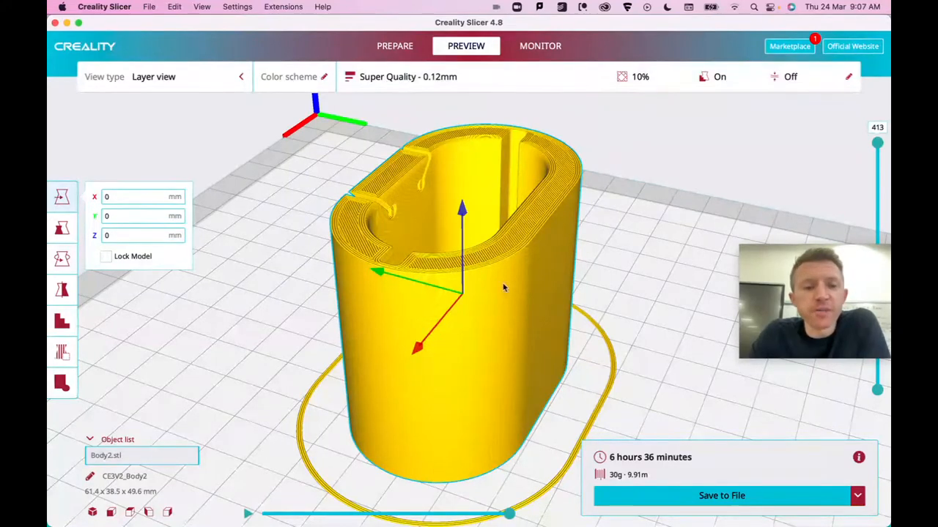
right_click_drag(503, 287, 469, 293)
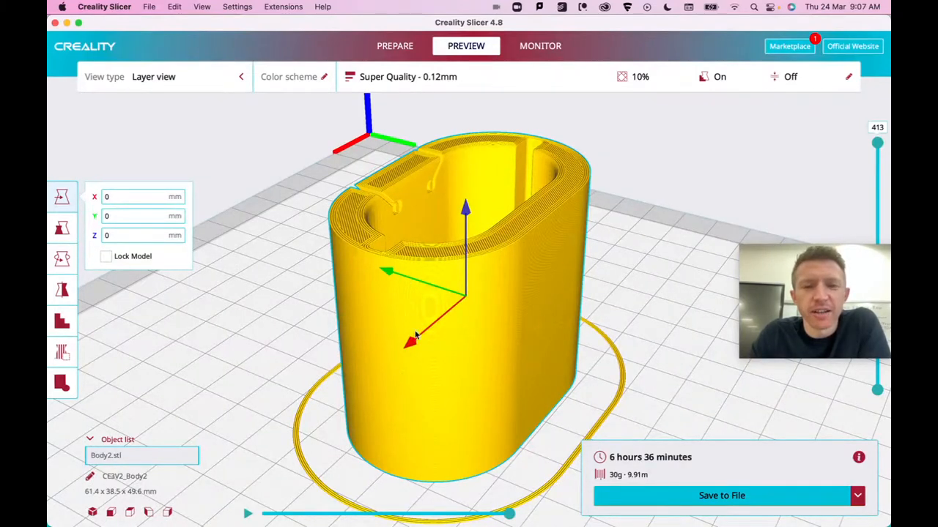
left_click(387, 48)
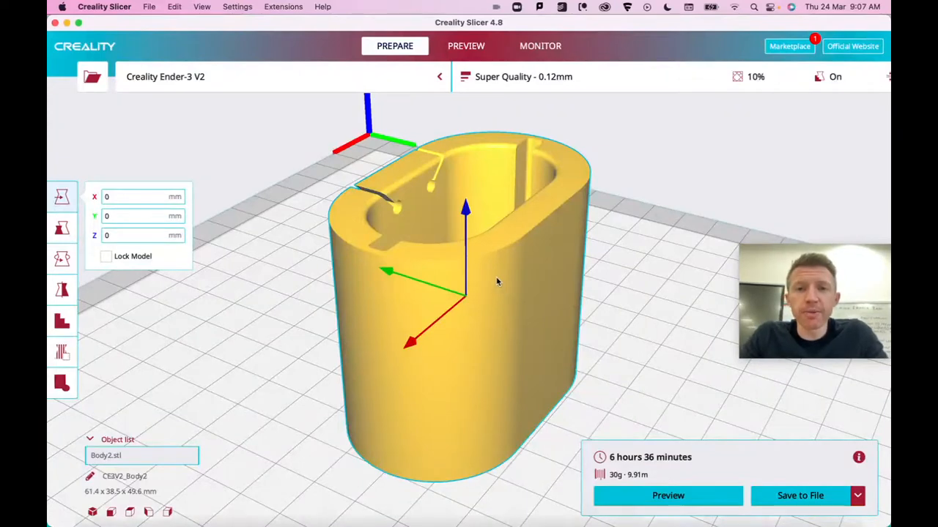
Step: Switch to HALOT BOX and load the ring-shaped end cap STL from the YEAR 13 folder
key("ctrl+Up")
left_click(276, 136)
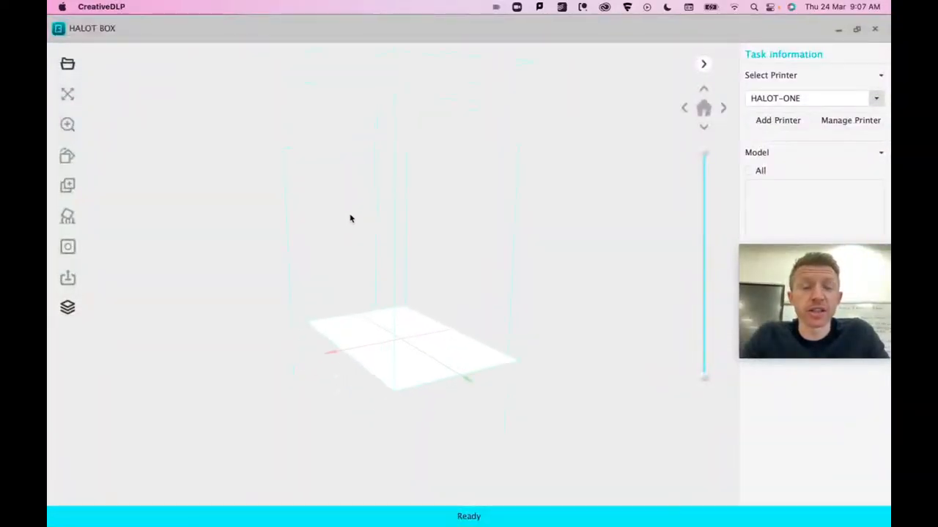
left_click_drag(350, 219, 375, 248)
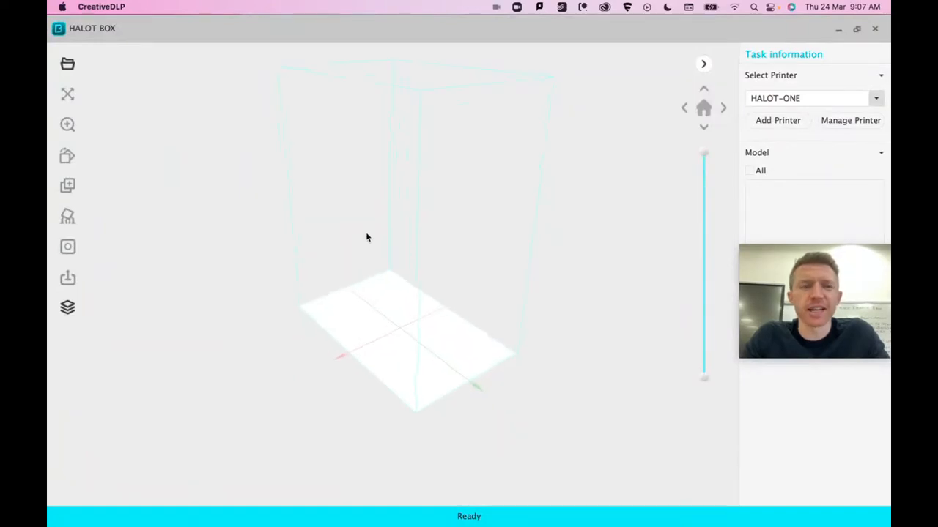
left_click(67, 64)
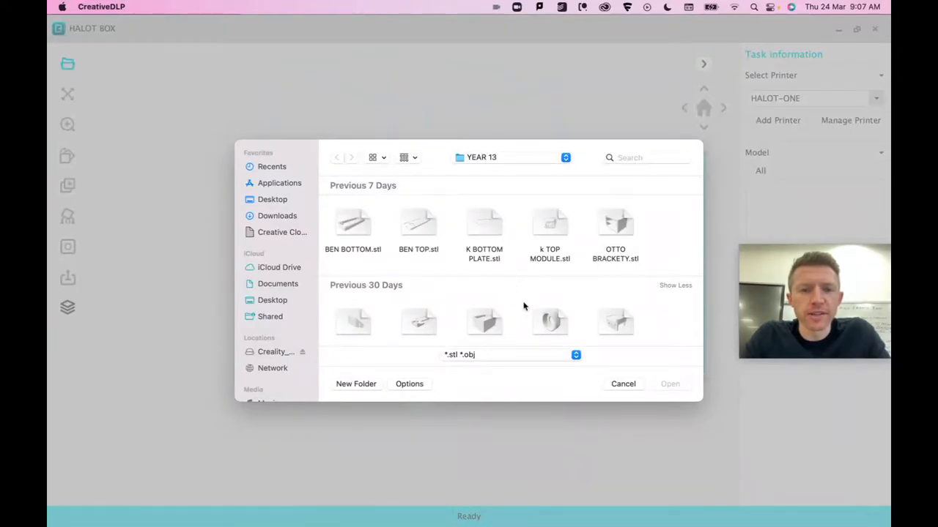
left_click(554, 326)
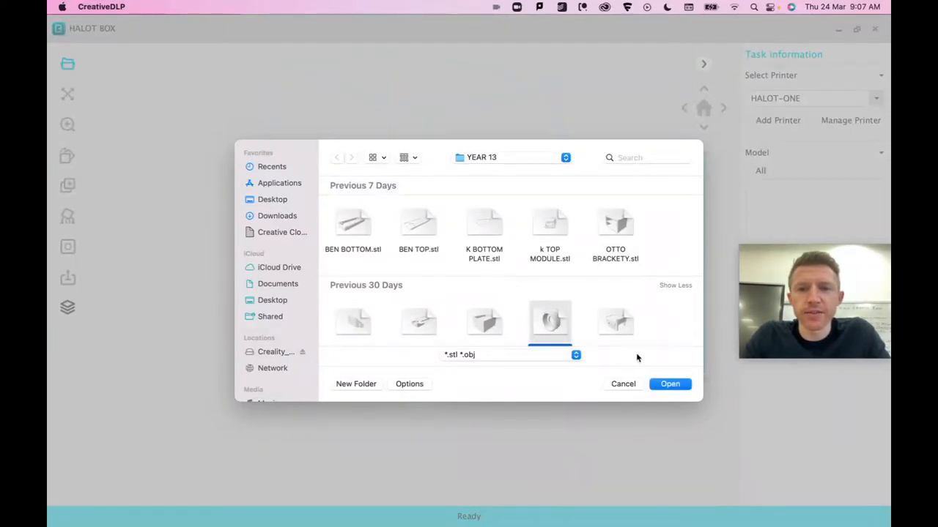
left_click(680, 390)
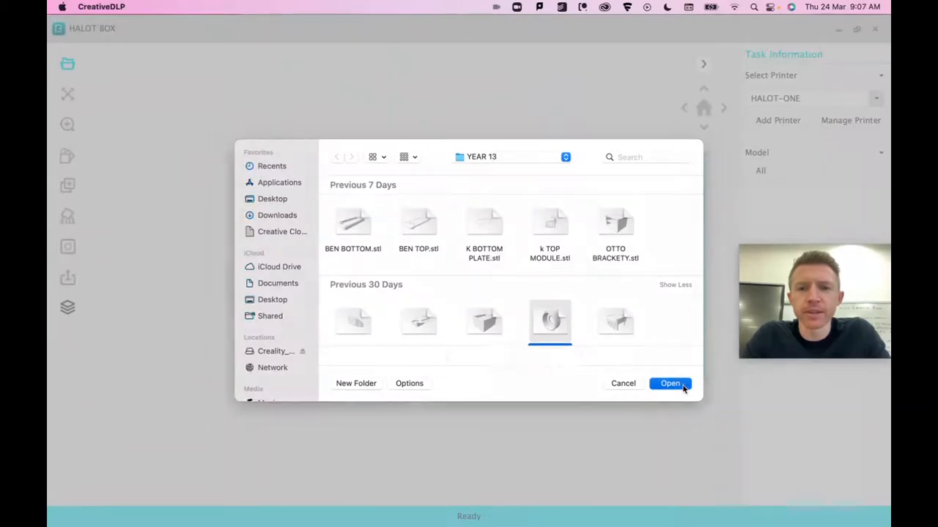
Step: Rotate the end cap 90 degrees about its Y axis so the ring stands upright on the plate
scroll(359, 289, "up", 5)
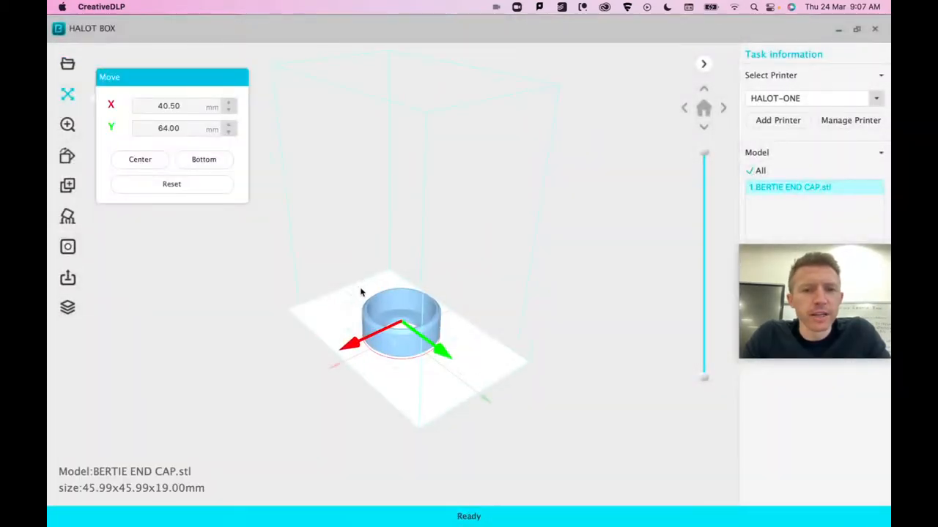
scroll(409, 297, "up", 2)
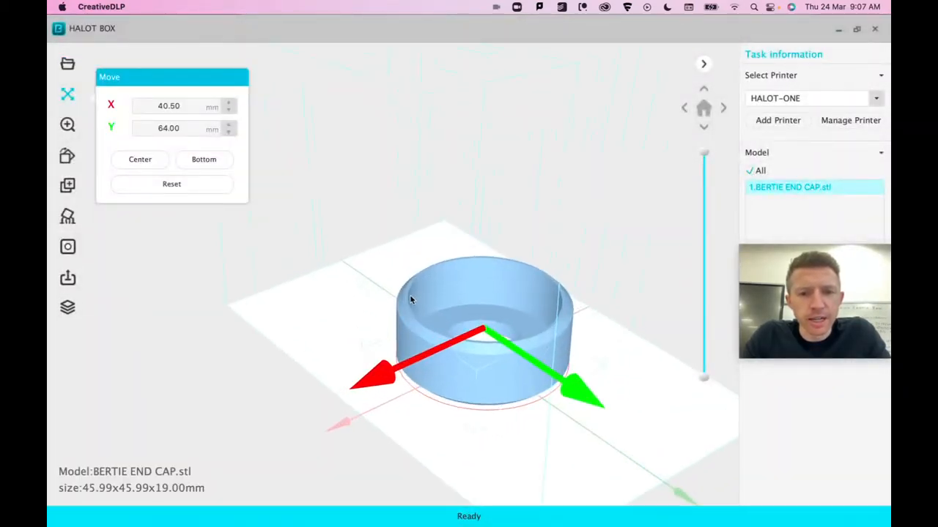
middle_click_drag(410, 295, 391, 257)
right_click_drag(390, 257, 407, 294)
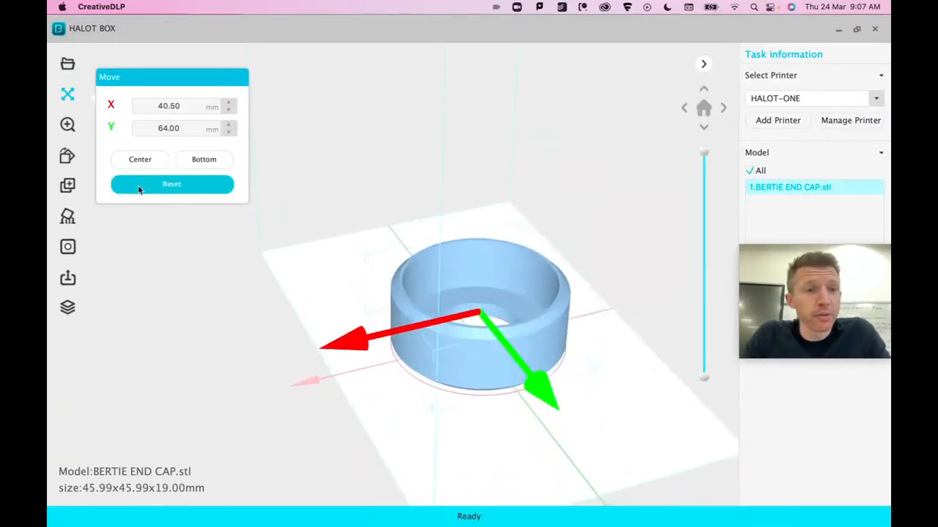
right_click_drag(484, 319, 341, 277)
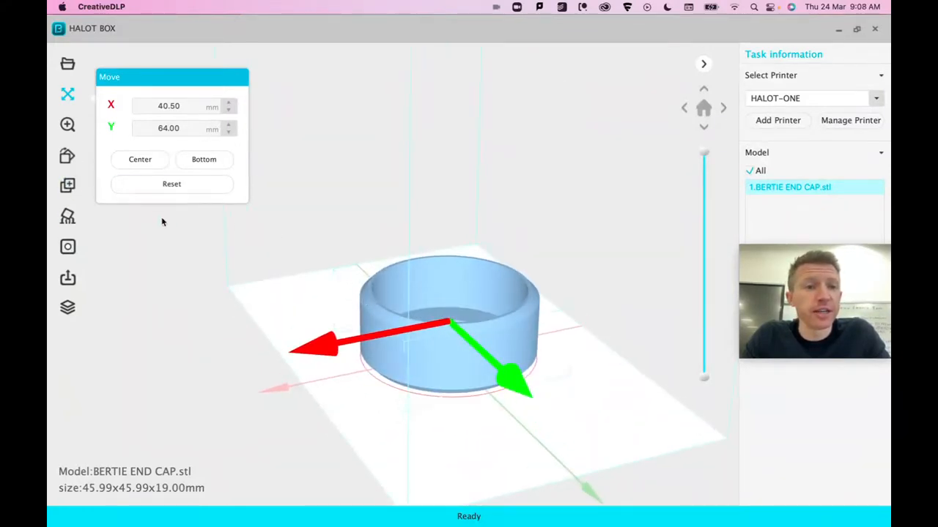
left_click(68, 156)
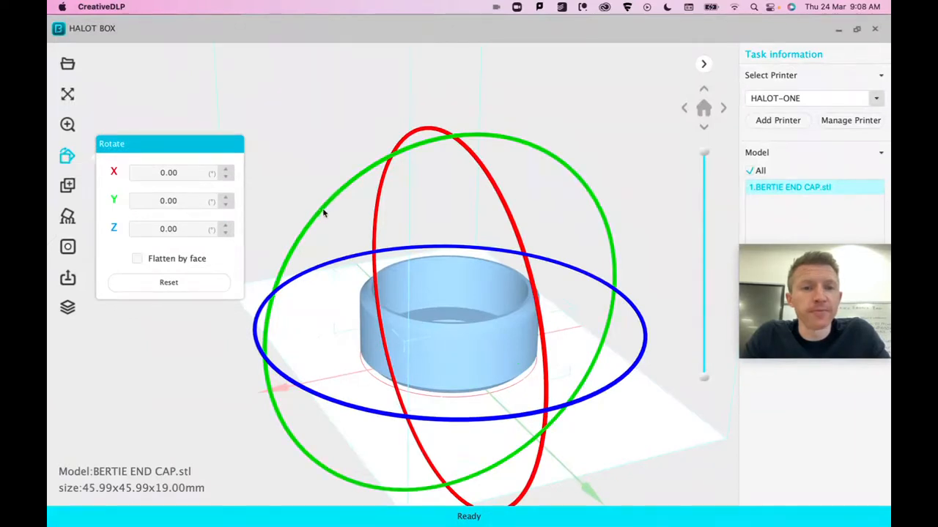
left_click_drag(323, 213, 288, 424)
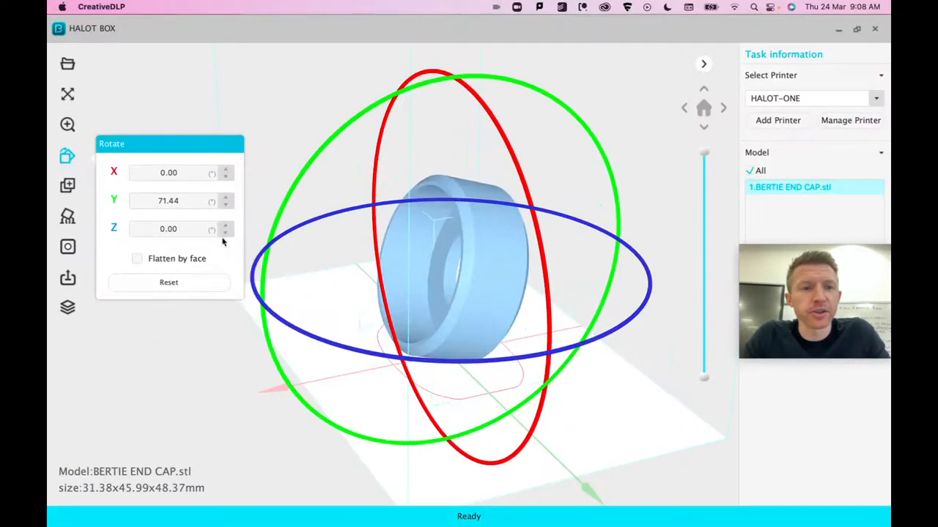
double_click(195, 200)
type("90")
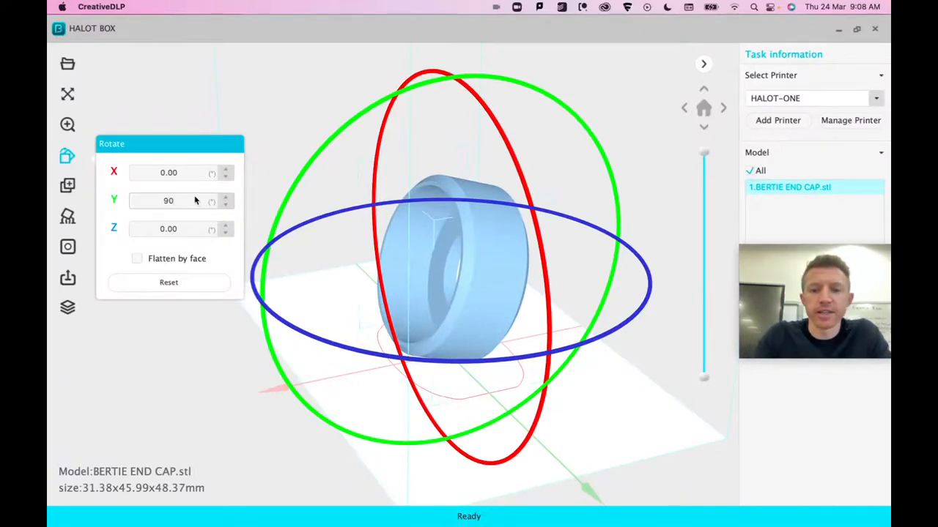
key("Return")
Step: Generate supports for the upright end cap with the existing DLP support settings and inspect them inside the ring
right_click_drag(367, 256, 422, 232)
left_click(68, 218)
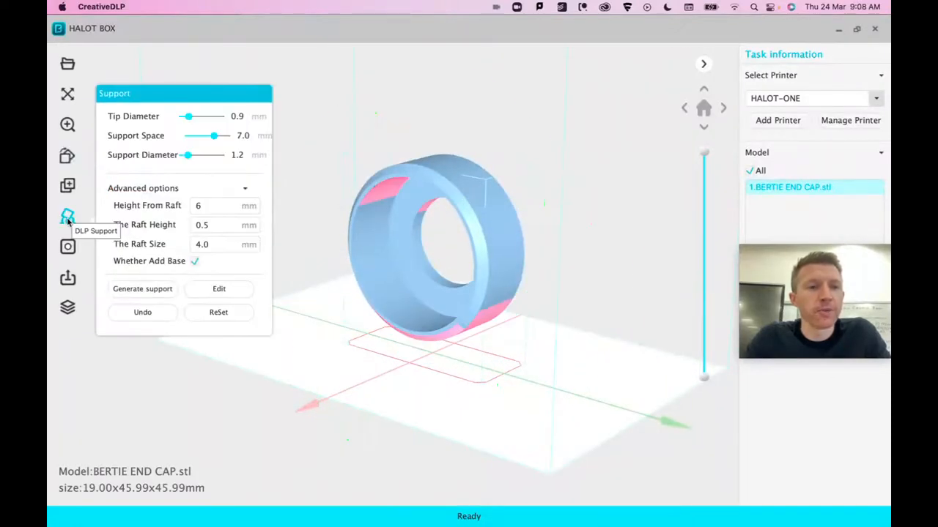
right_click_drag(373, 236, 389, 259)
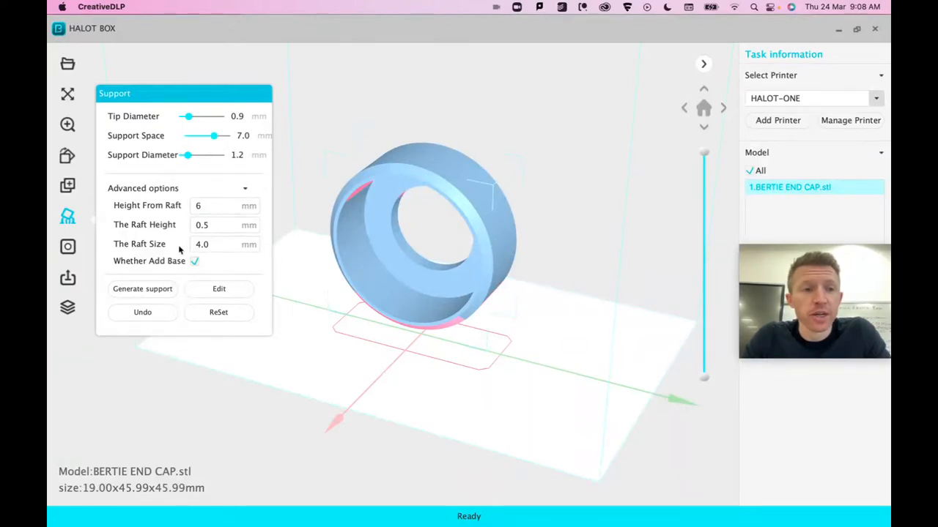
left_click(160, 290)
right_click_drag(425, 268, 471, 223)
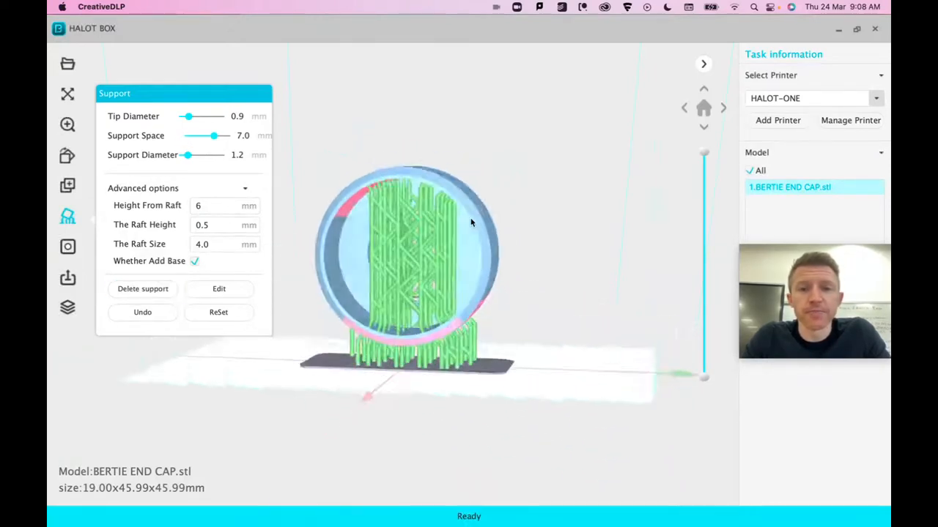
scroll(394, 189, "up", 5)
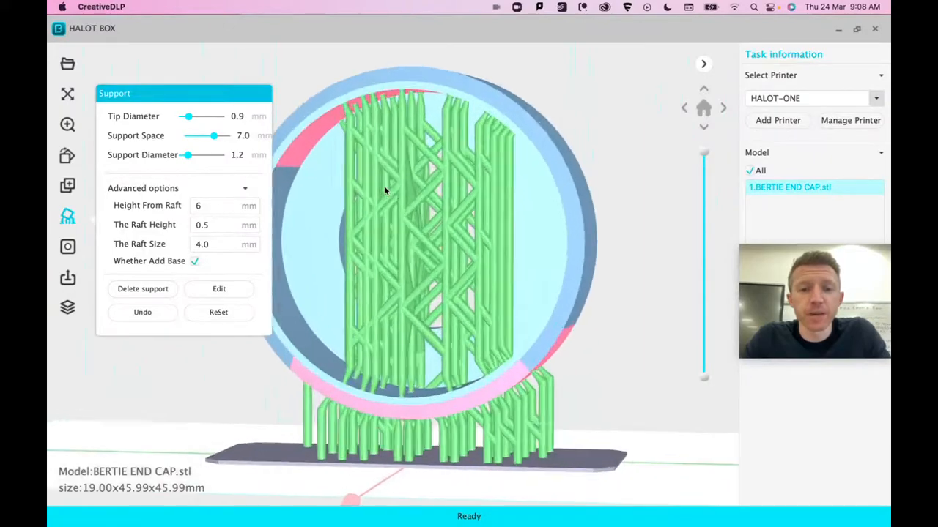
mouse_move(384, 191)
right_mouse_down()
mouse_move(484, 210)
mouse_move(486, 227)
mouse_move(435, 184)
mouse_move(338, 207)
mouse_move(362, 153)
mouse_move(408, 150)
mouse_move(395, 190)
right_mouse_up()
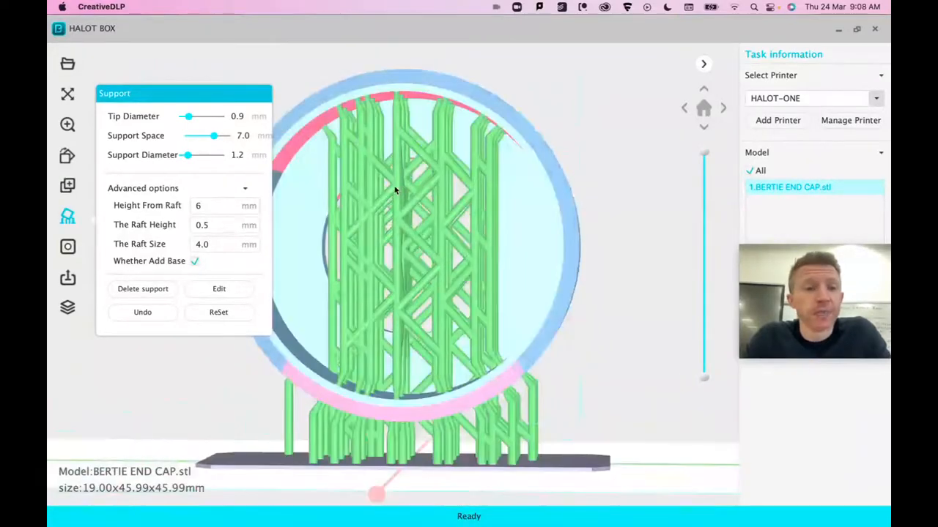
Step: Reset the support settings and replace the end cap's supports with ones generated at a support space of 1.7 mm
left_click(195, 313)
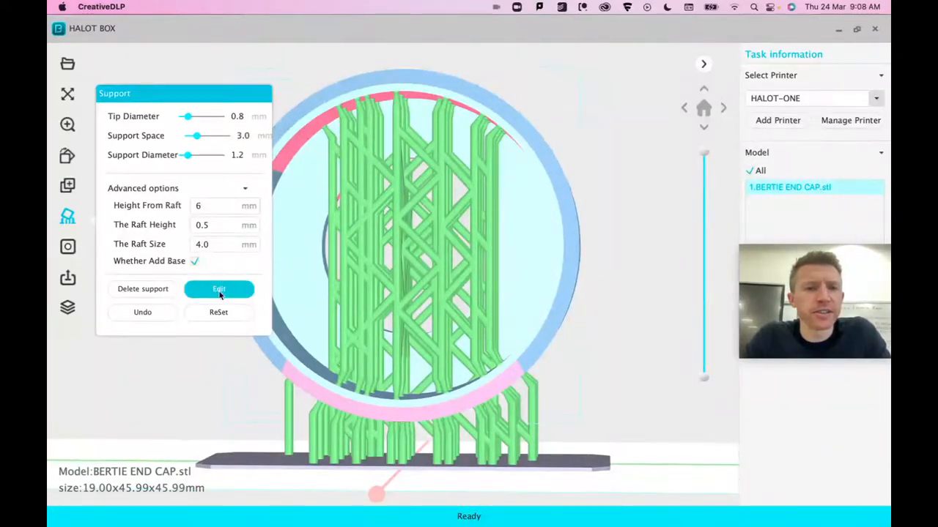
left_click(144, 291)
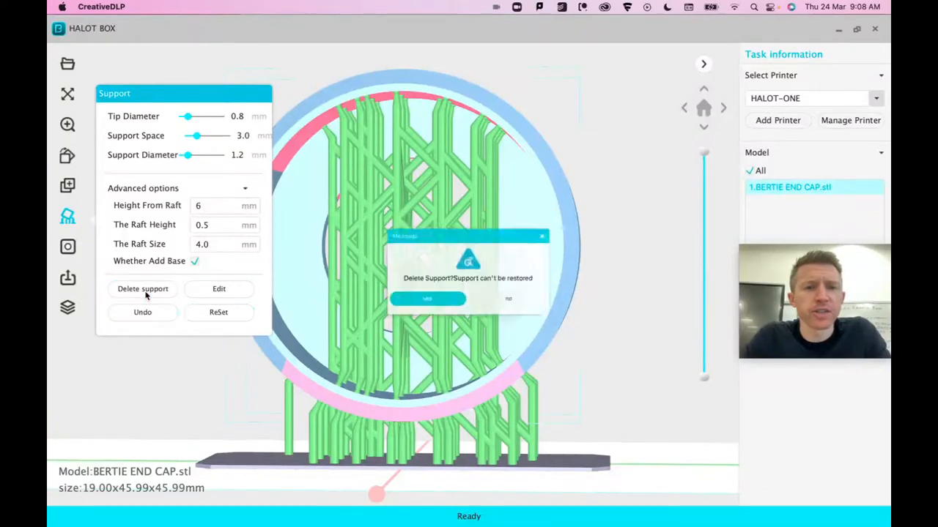
left_click(418, 305)
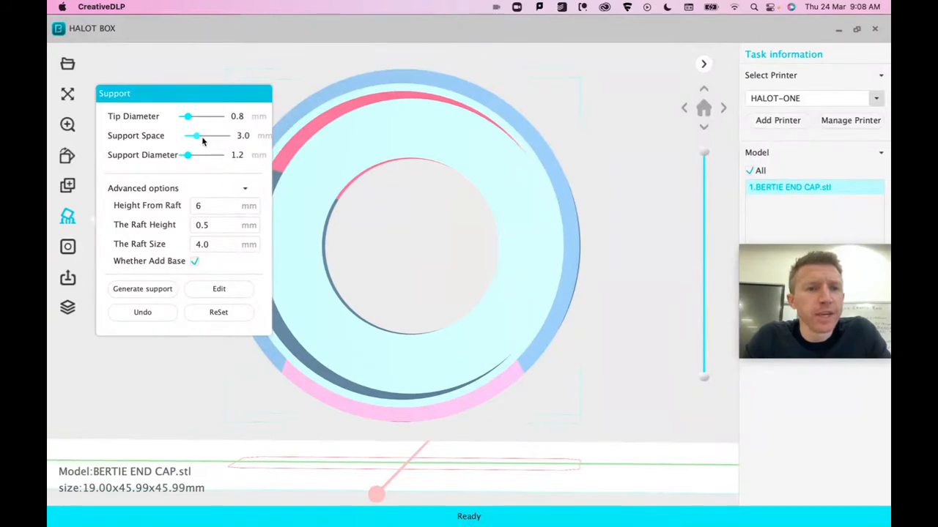
left_click_drag(197, 139, 191, 139)
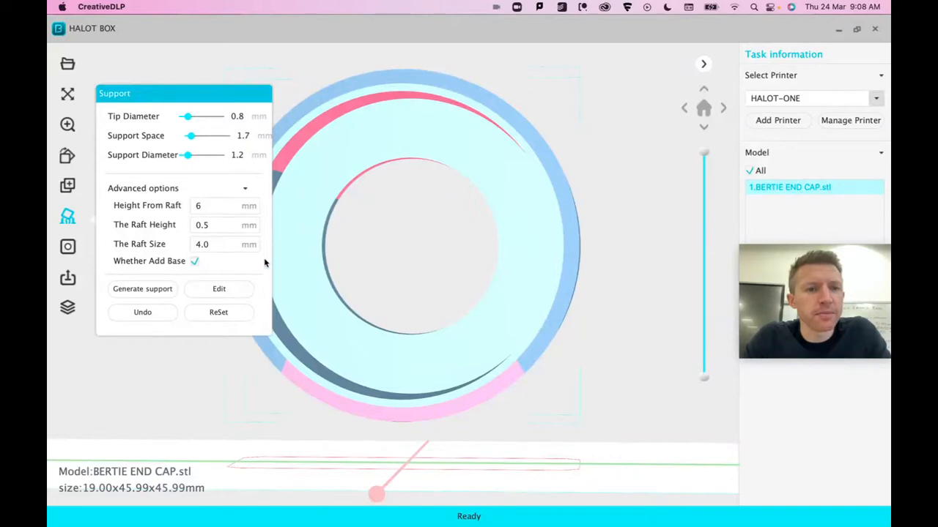
left_click(146, 290)
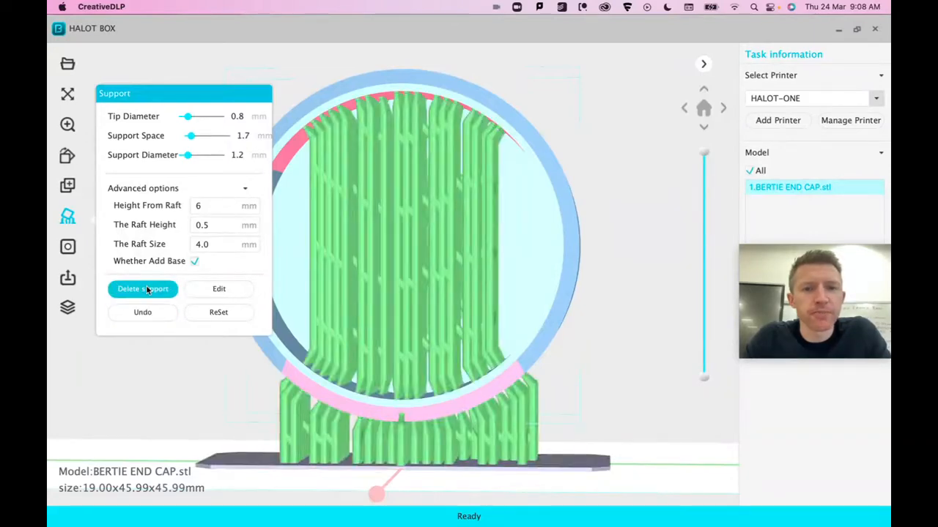
left_click_drag(344, 224, 308, 258)
Step: Replace the end cap's dense supports with sparser ones generated at a support space of 8.1 mm, and inspect them
left_click(130, 288)
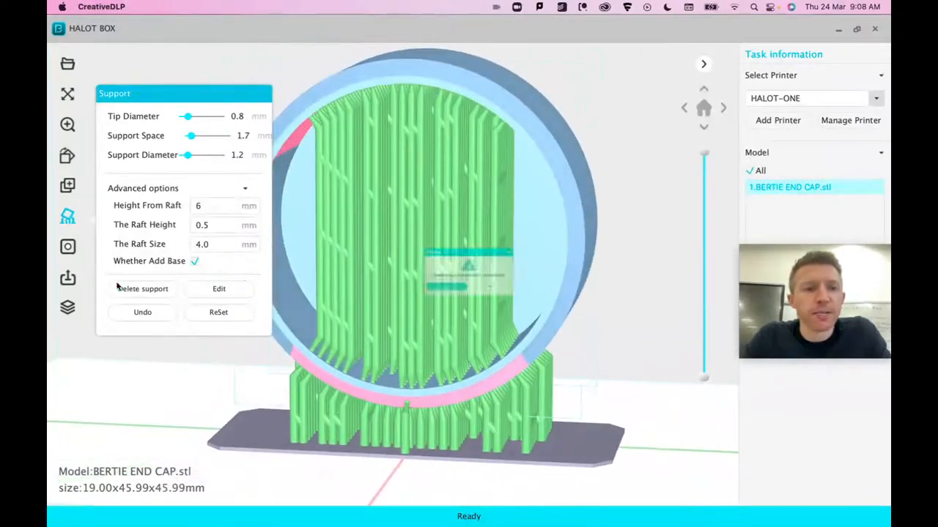
left_click(421, 306)
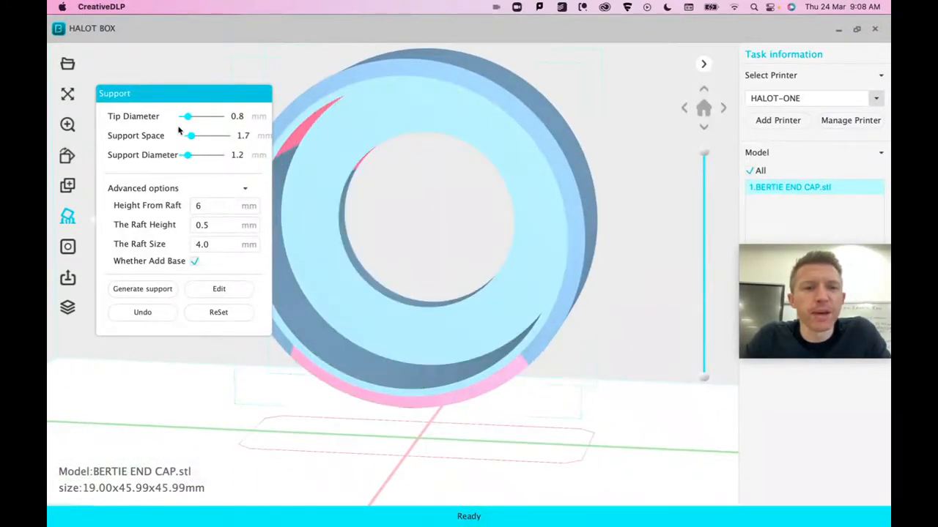
left_click_drag(188, 137, 218, 136)
left_click(140, 288)
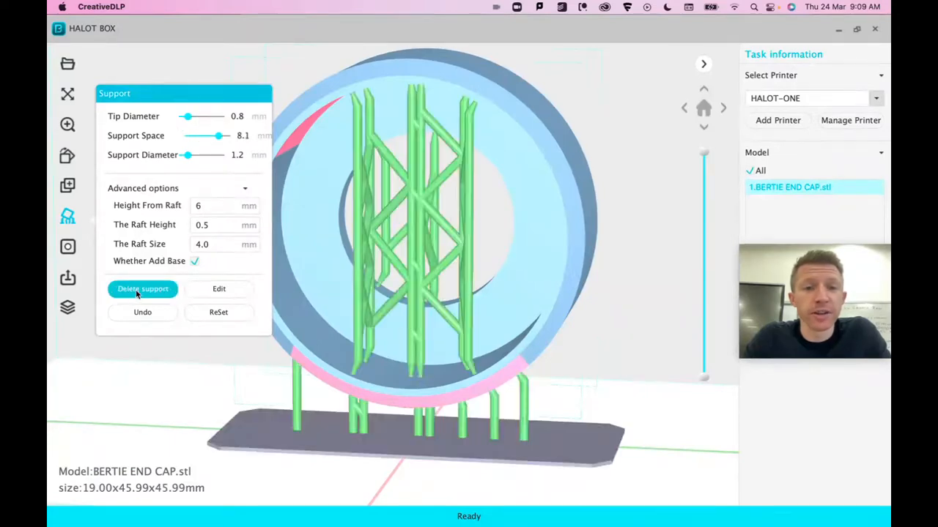
left_click_drag(513, 206, 444, 242)
right_click_drag(444, 242, 444, 247)
right_click_drag(430, 141, 443, 124)
Step: Delete the sparse supports and generate new ones for the end cap with a support space of 3.0 mm
left_click(133, 289)
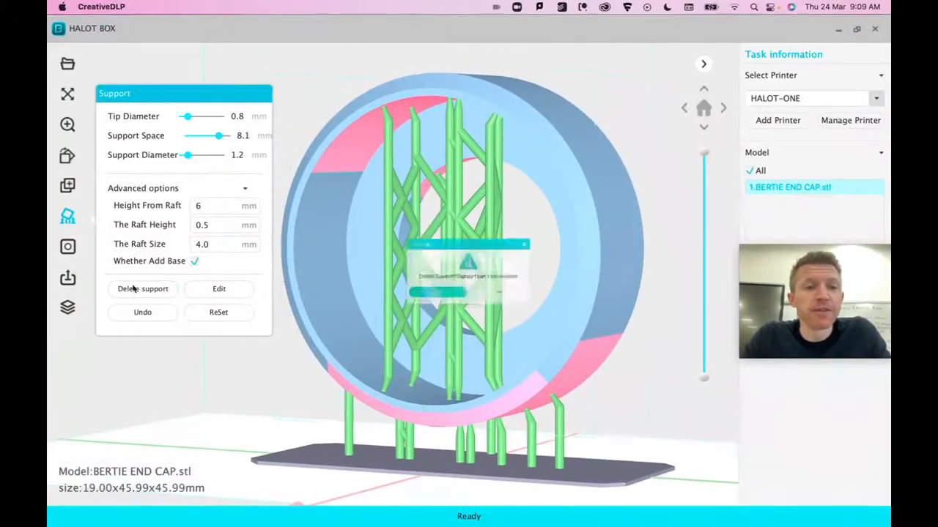
left_click(414, 303)
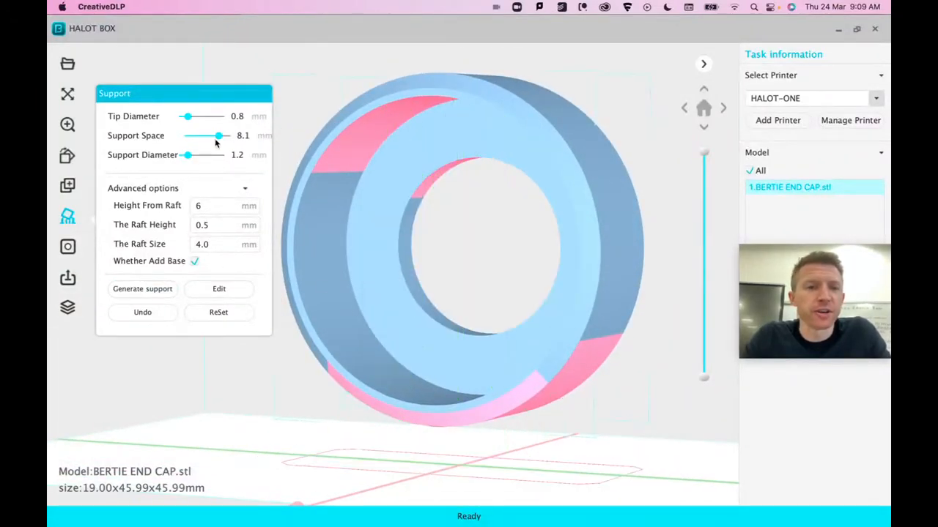
left_click_drag(216, 141, 192, 141)
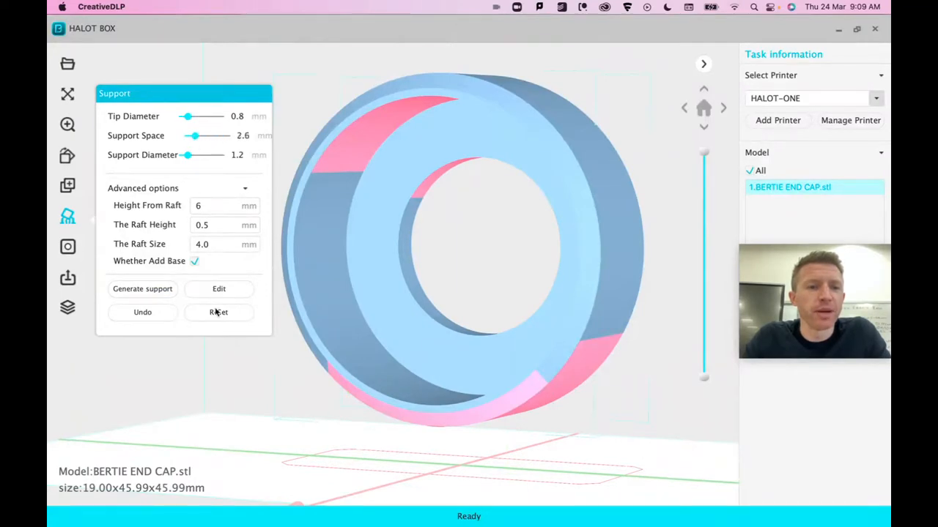
left_click(128, 291)
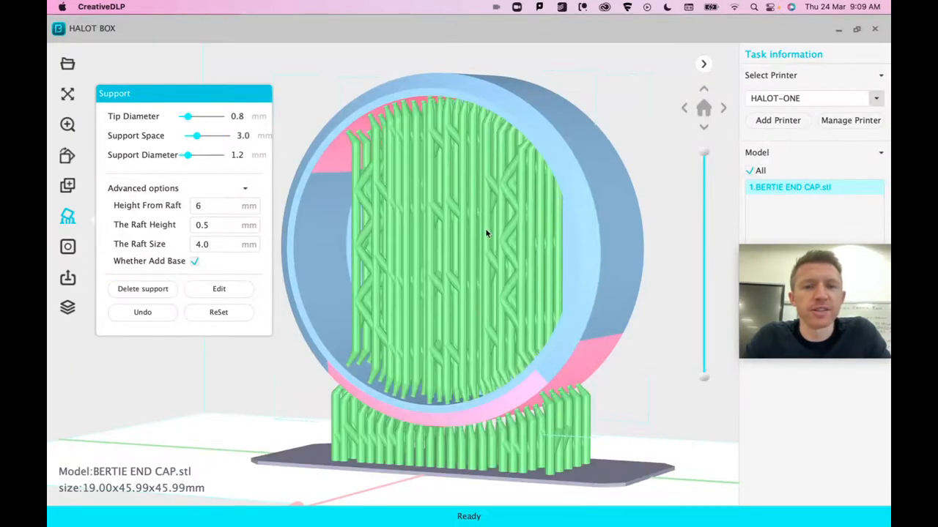
right_click_drag(486, 233, 544, 249)
scroll(543, 249, "down", 3)
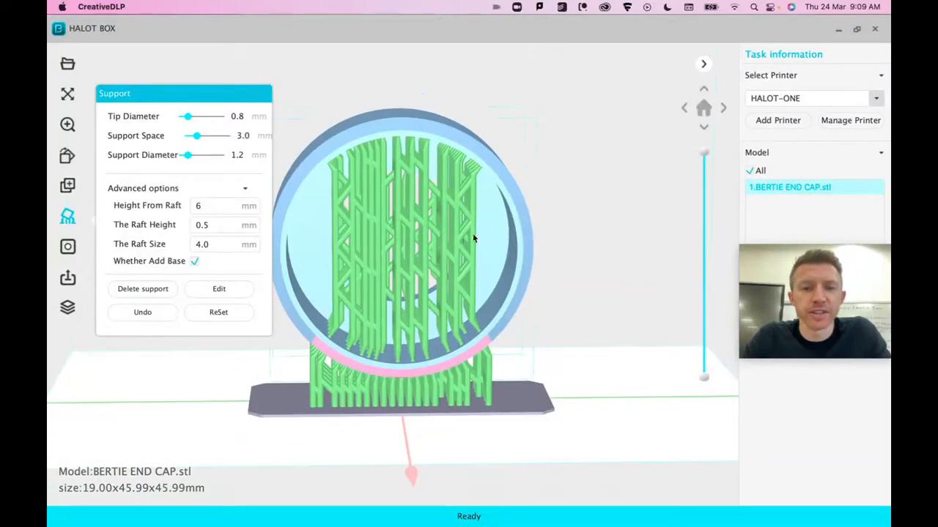
middle_click_drag(419, 222, 476, 220)
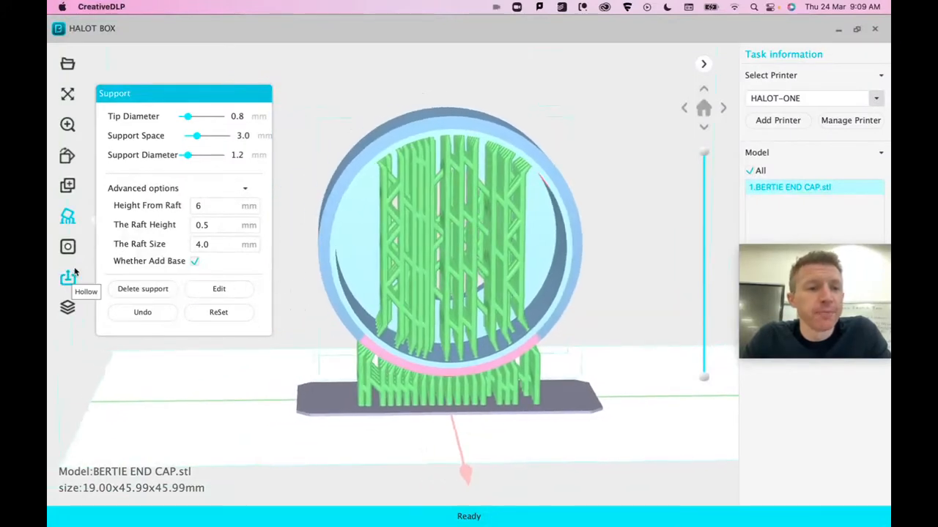
Step: Choose normal consumables in the print configuration and slice the supported end cap
left_click(68, 308)
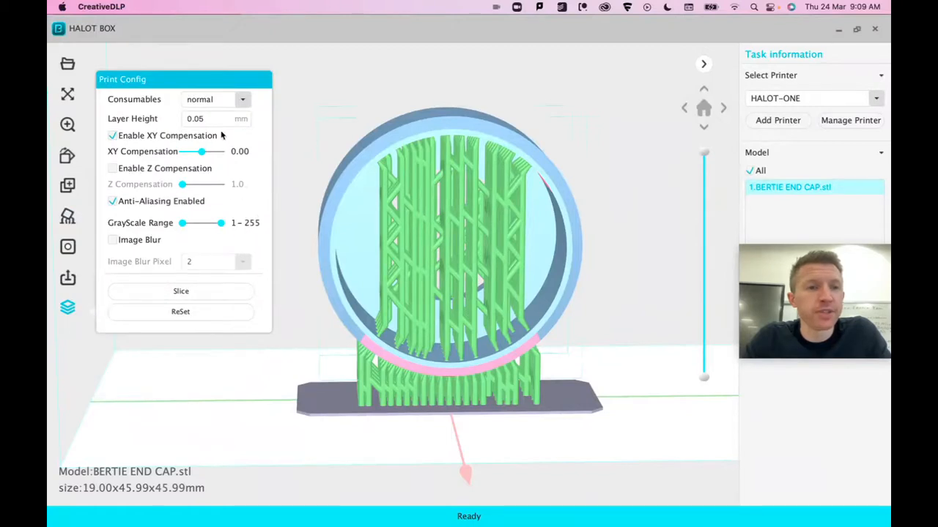
left_click(242, 101)
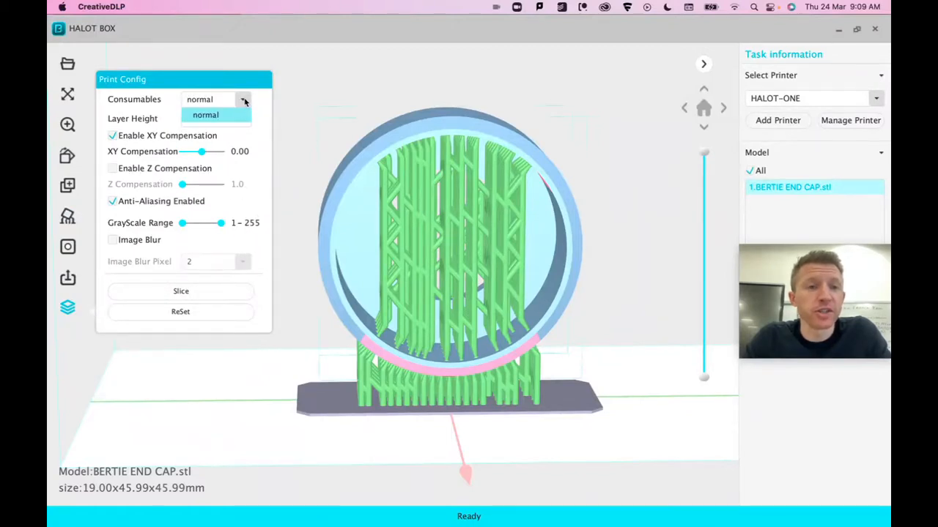
left_click(240, 110)
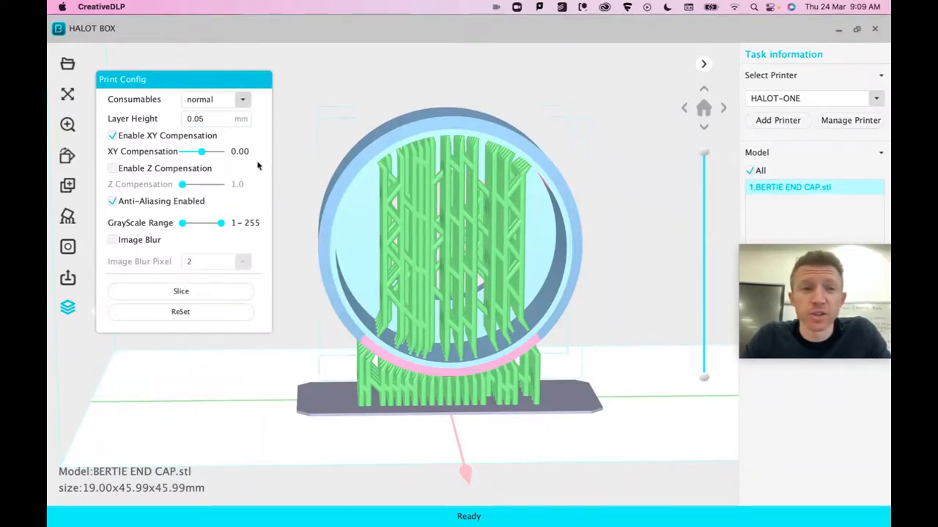
left_click(174, 292)
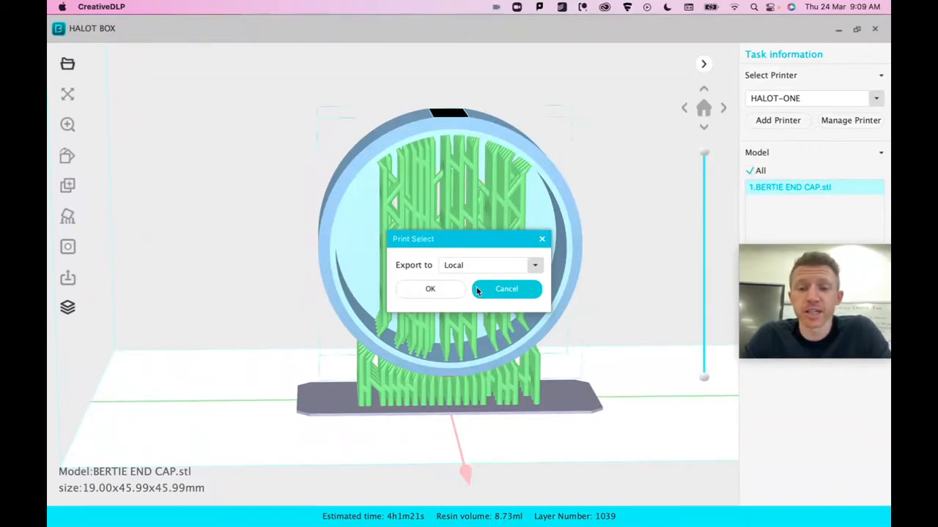
mouse_move(889, 271)
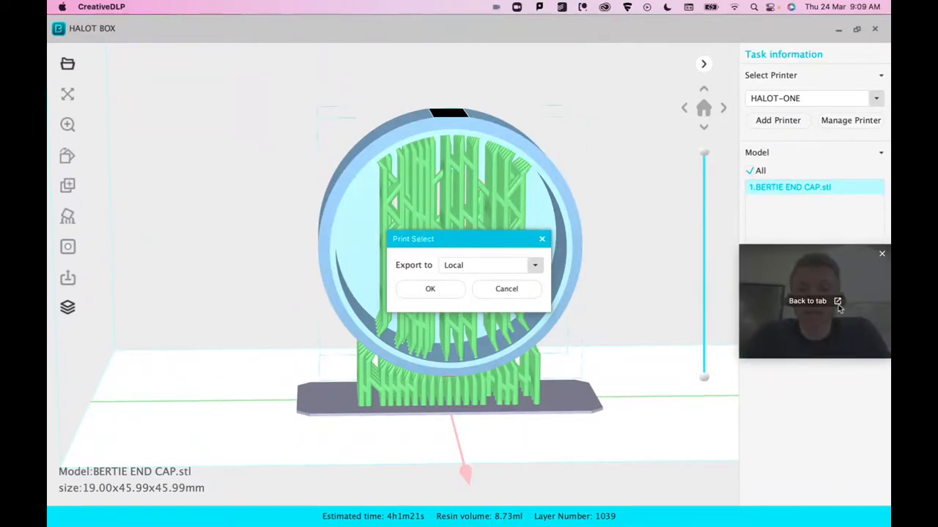